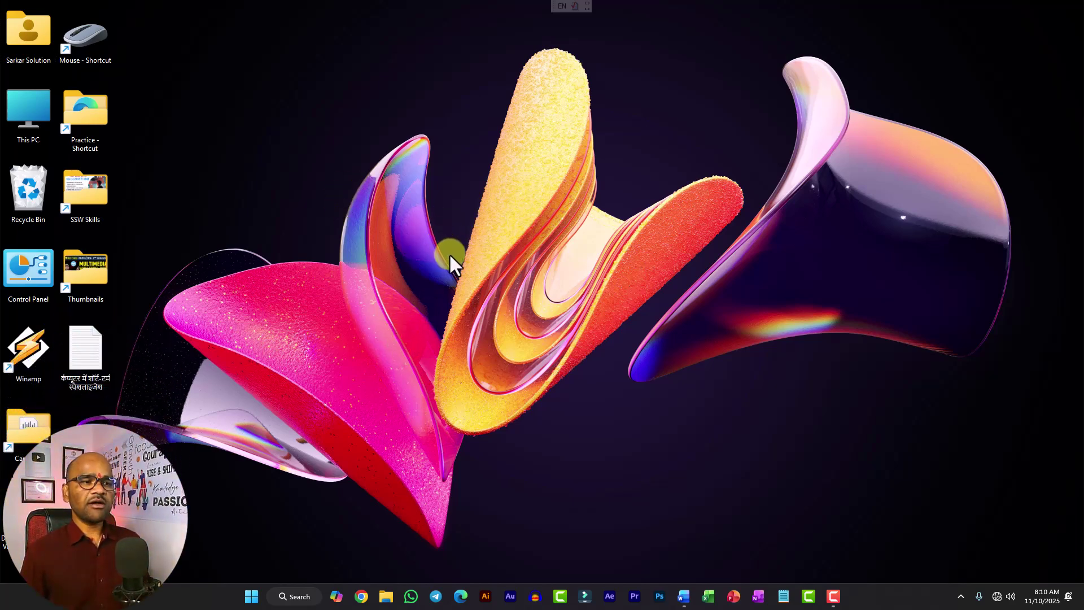
Open Task Manager, close it, and open it again from the taskbar
key(ctrl+shift+Escape)
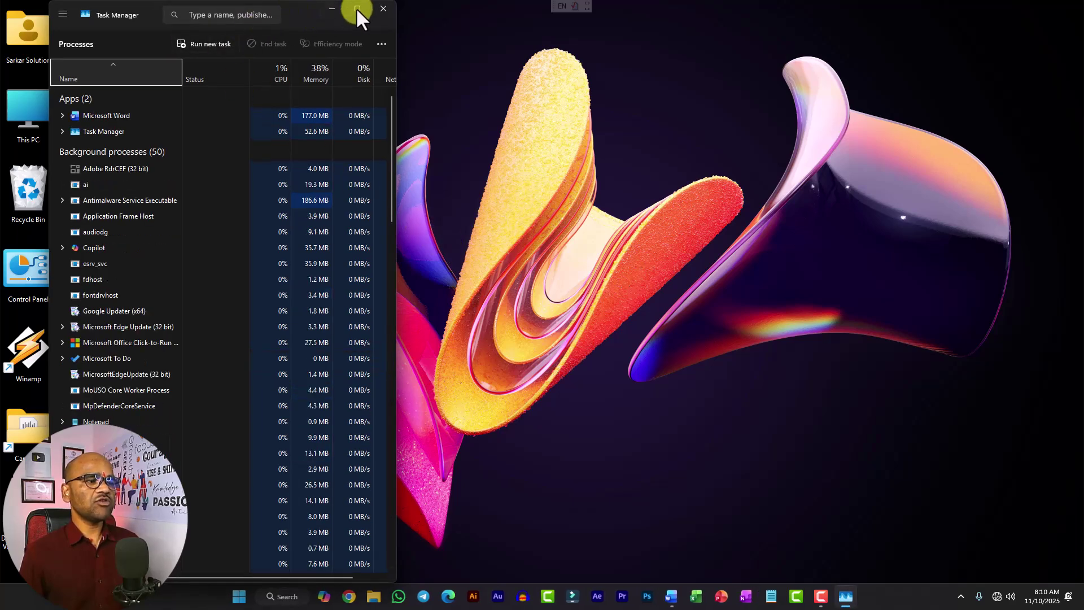
click(388, 12)
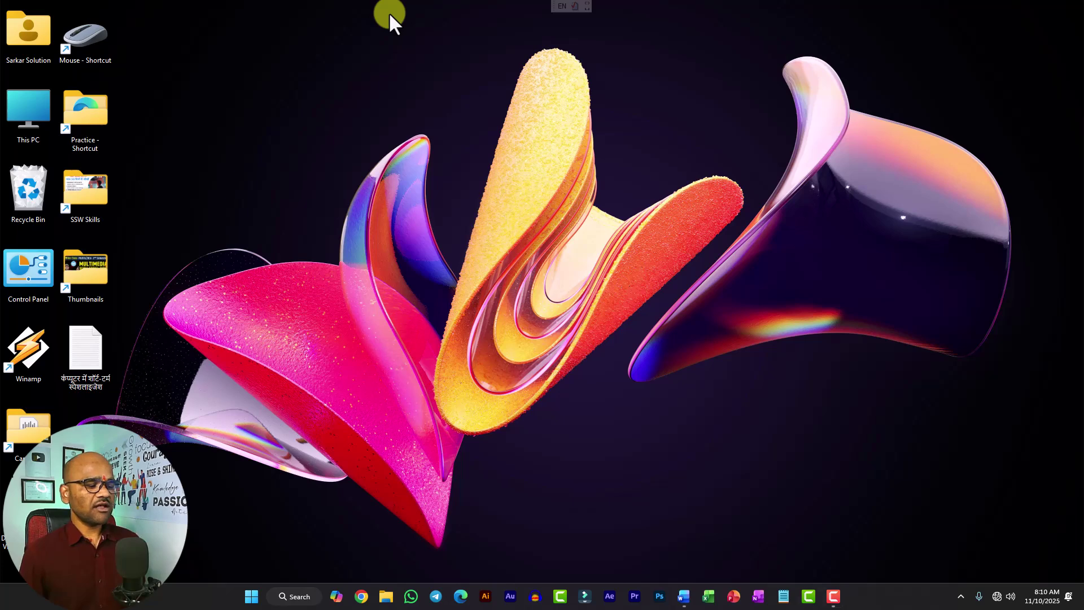
right_click(173, 596)
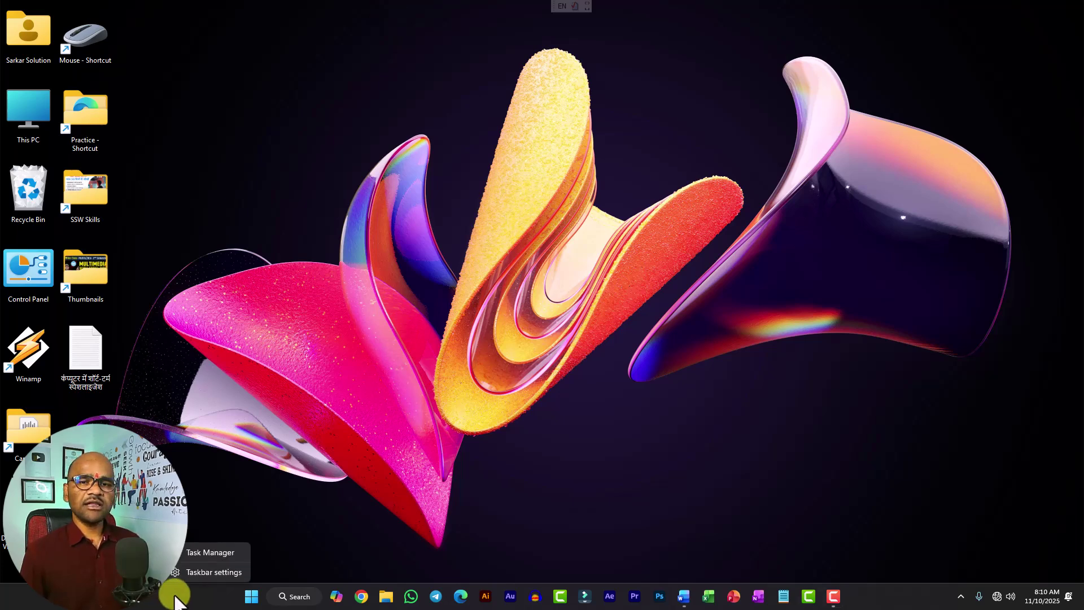
click(211, 552)
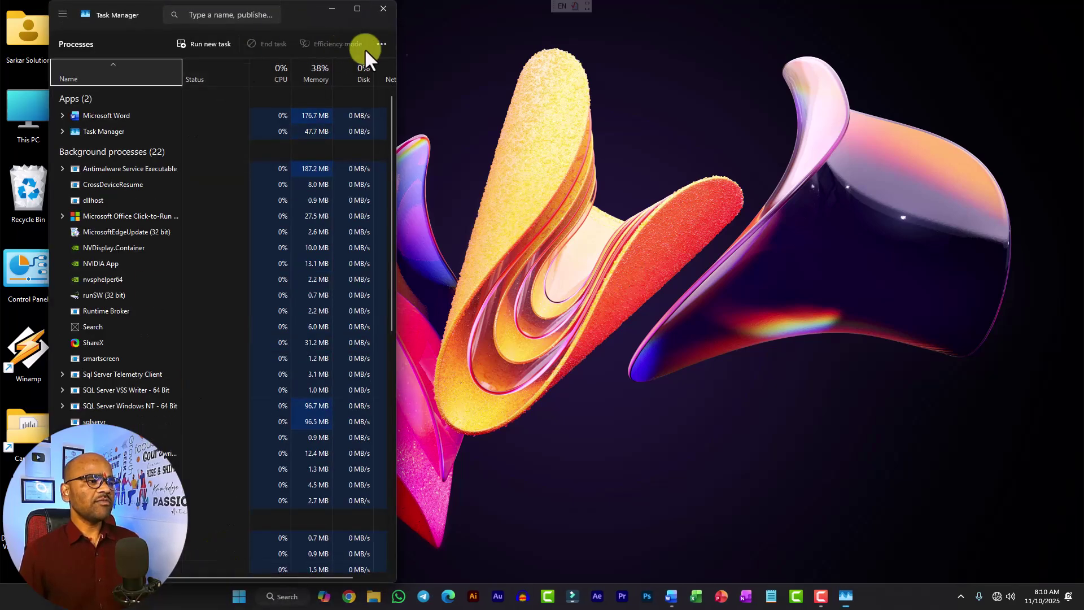
Search Windows for "task" to find Task Manager, and dismiss the search without opening a result
key(super)
text(task)
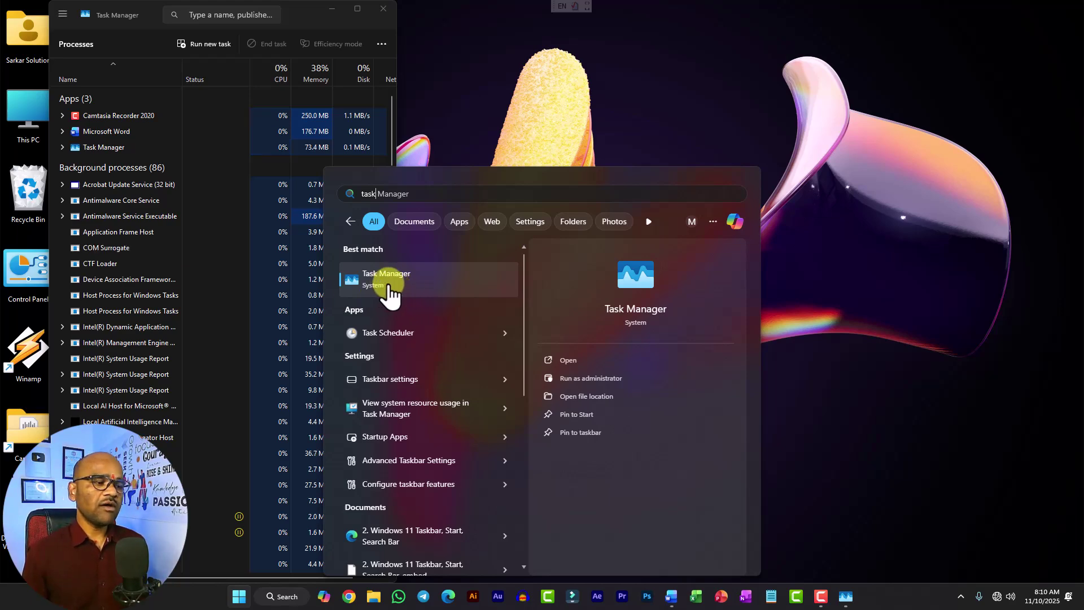
click(555, 136)
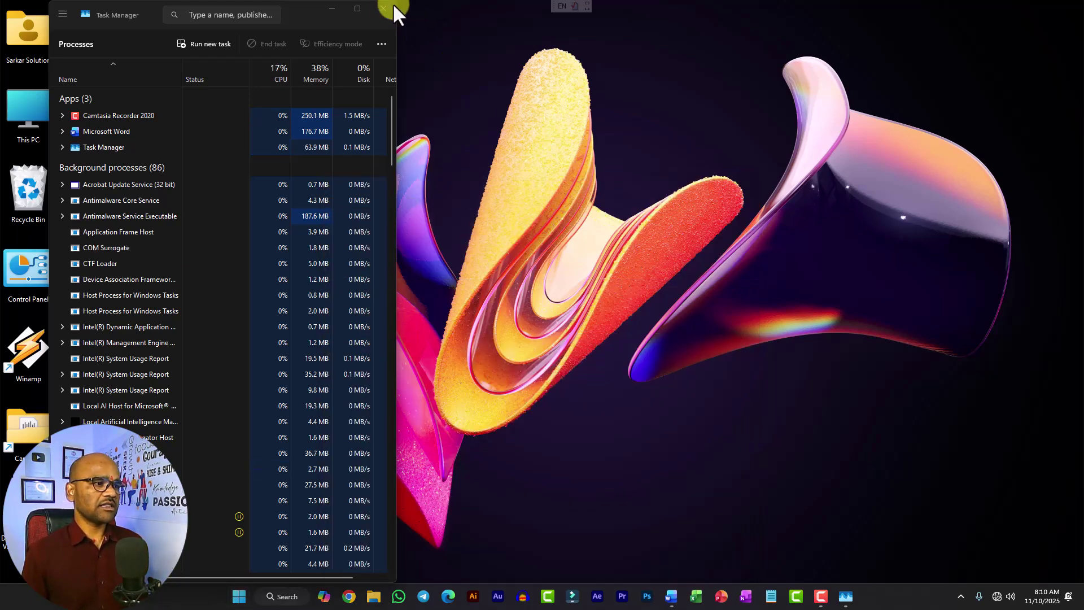
Maximize Task Manager and view its Performance and App history pages
click(357, 8)
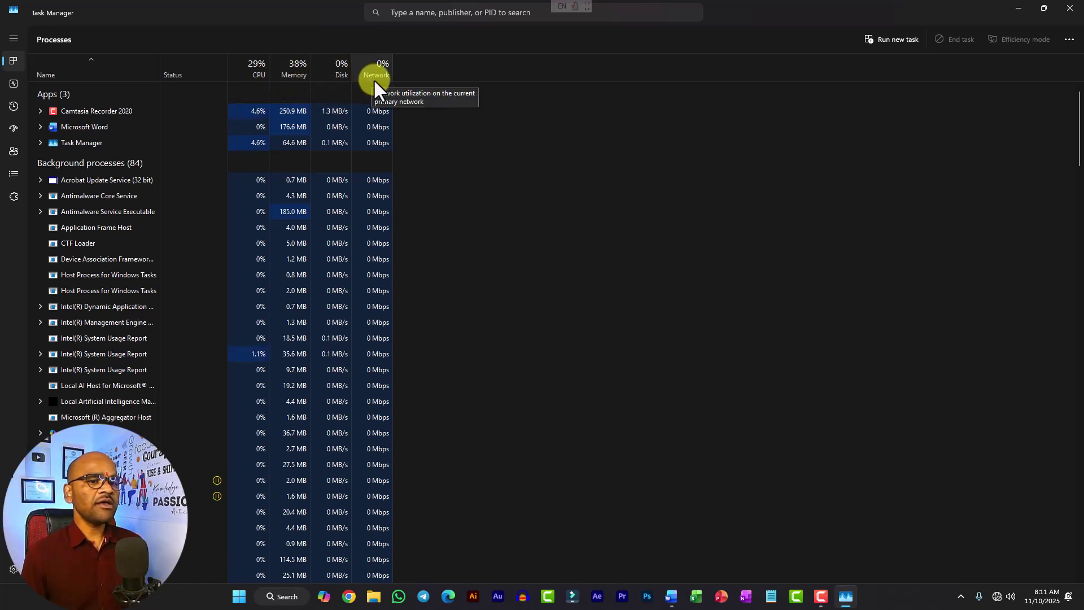
click(12, 82)
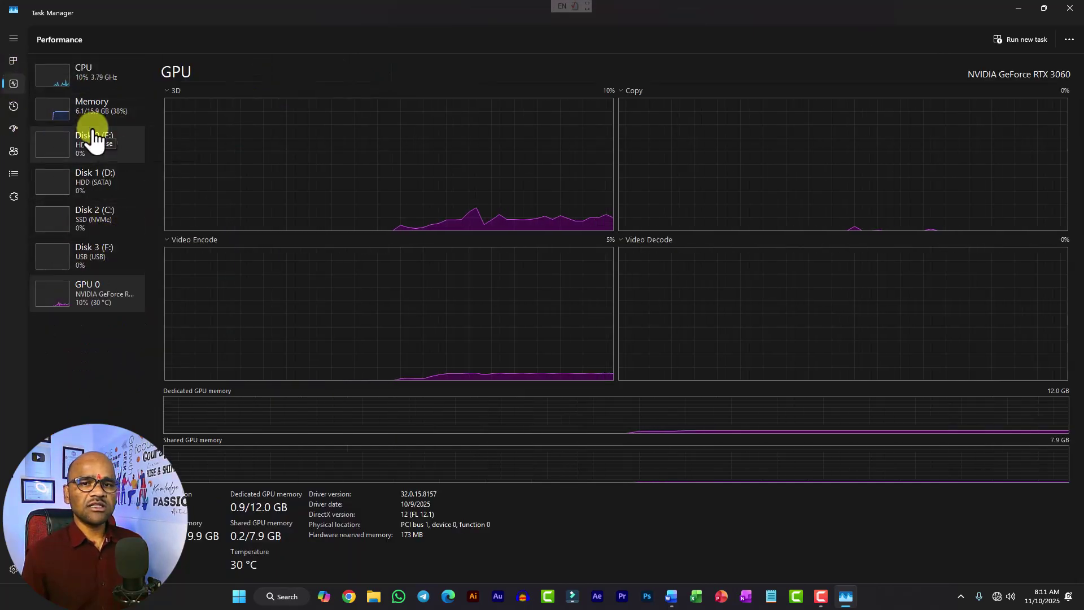
click(13, 107)
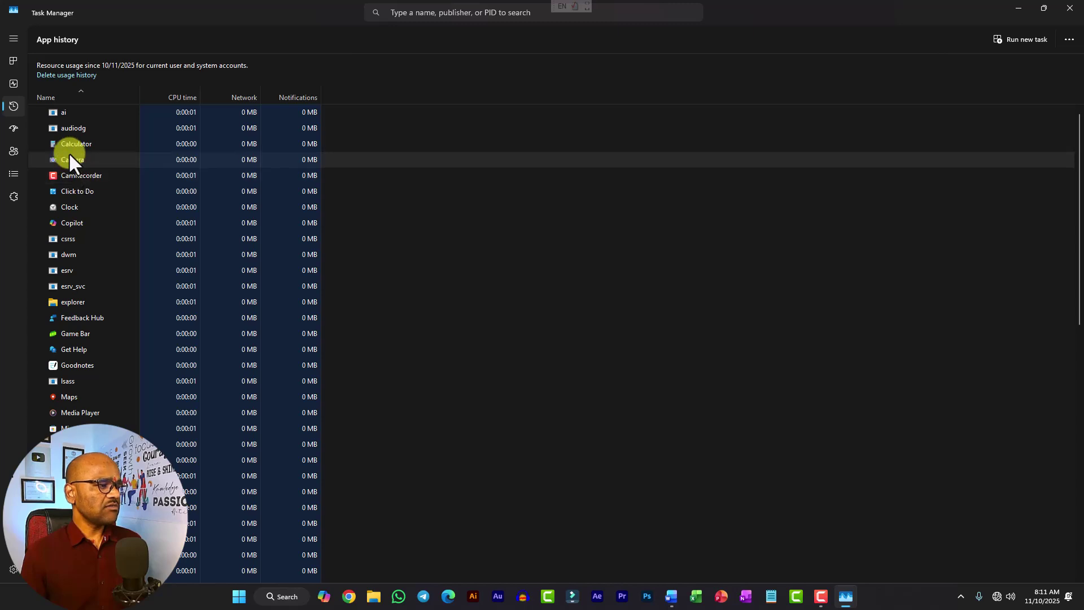
scroll(97, 315, down, 2)
scroll(96, 311, up, 2)
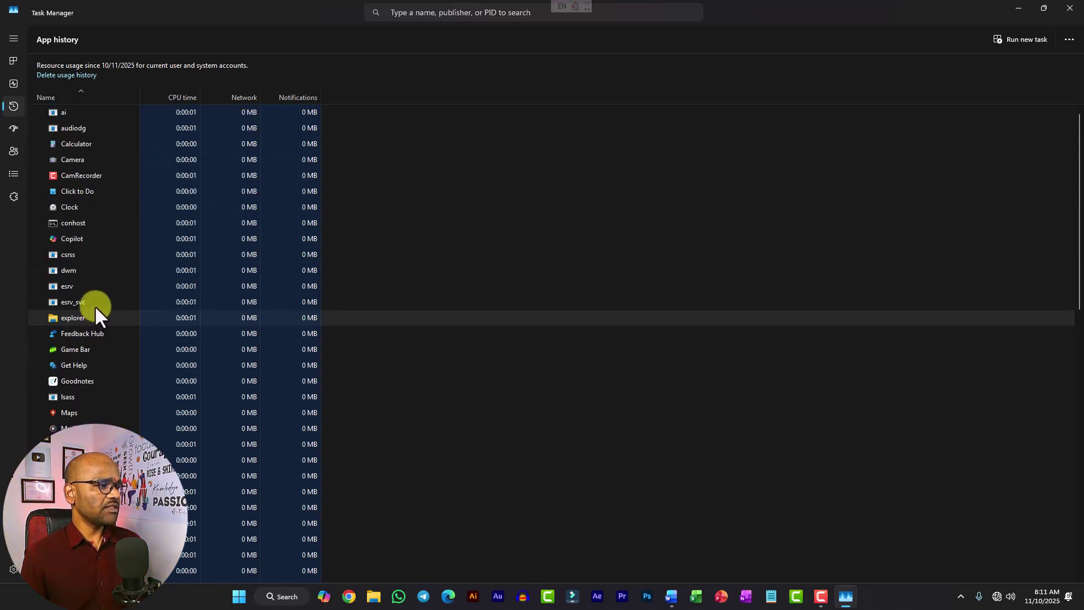
View the Startup apps, Users, Details and Services pages one after another
click(12, 129)
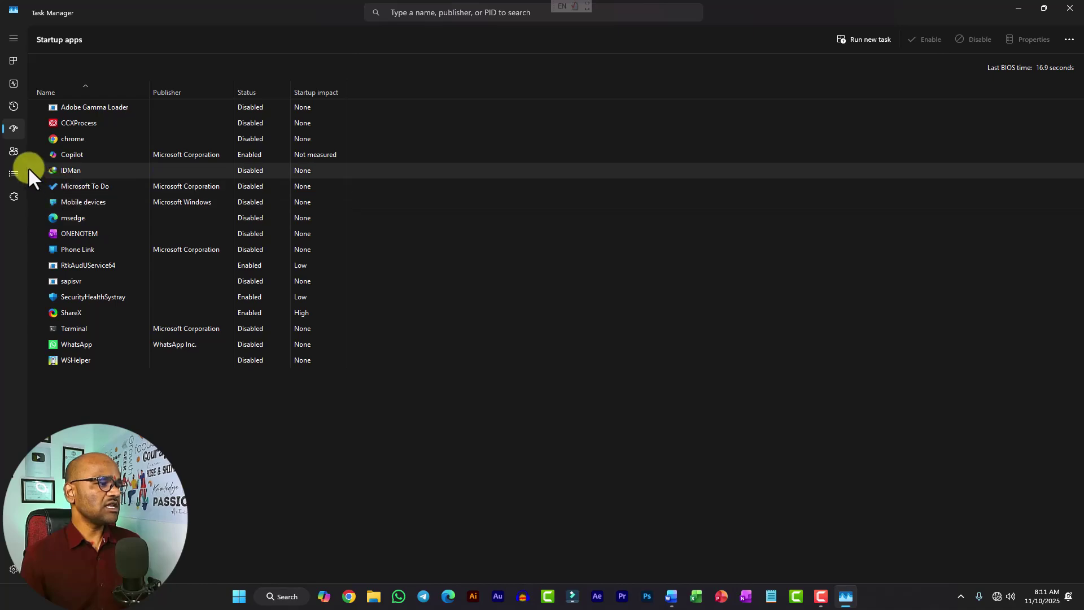
click(12, 153)
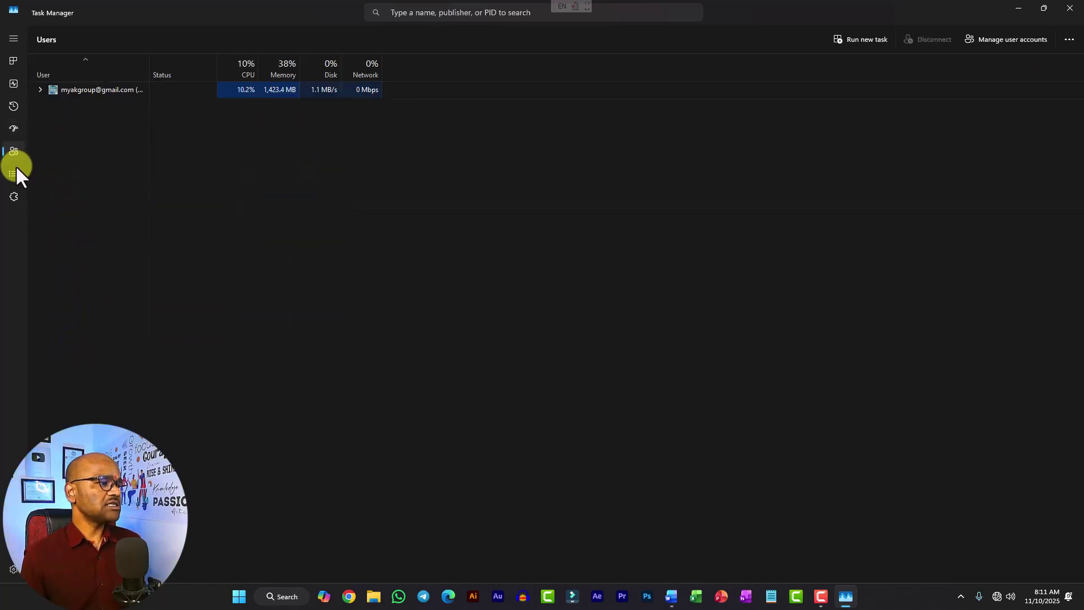
click(15, 171)
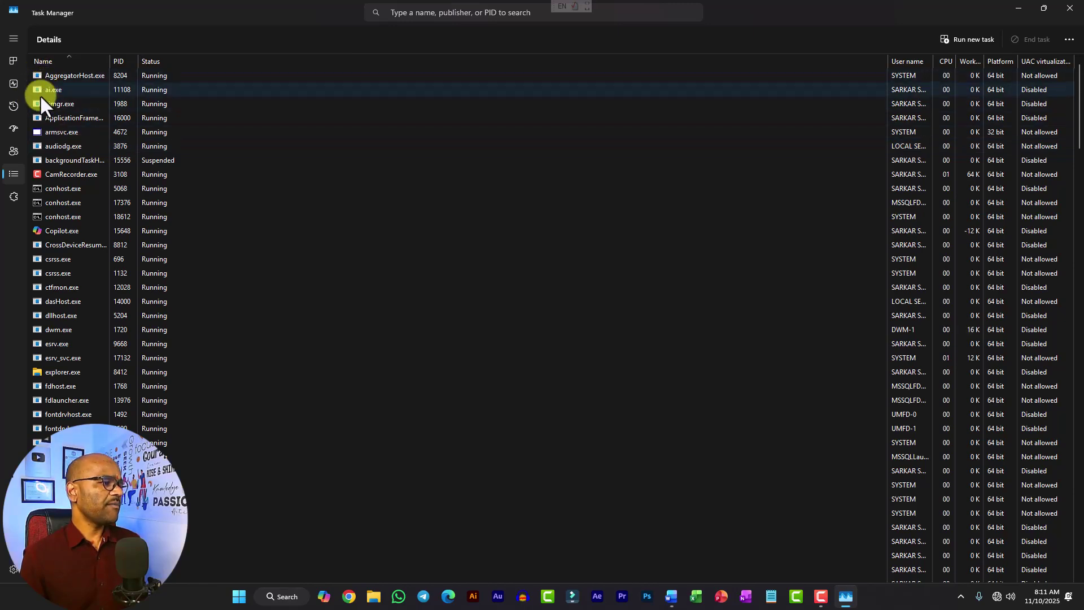
click(13, 196)
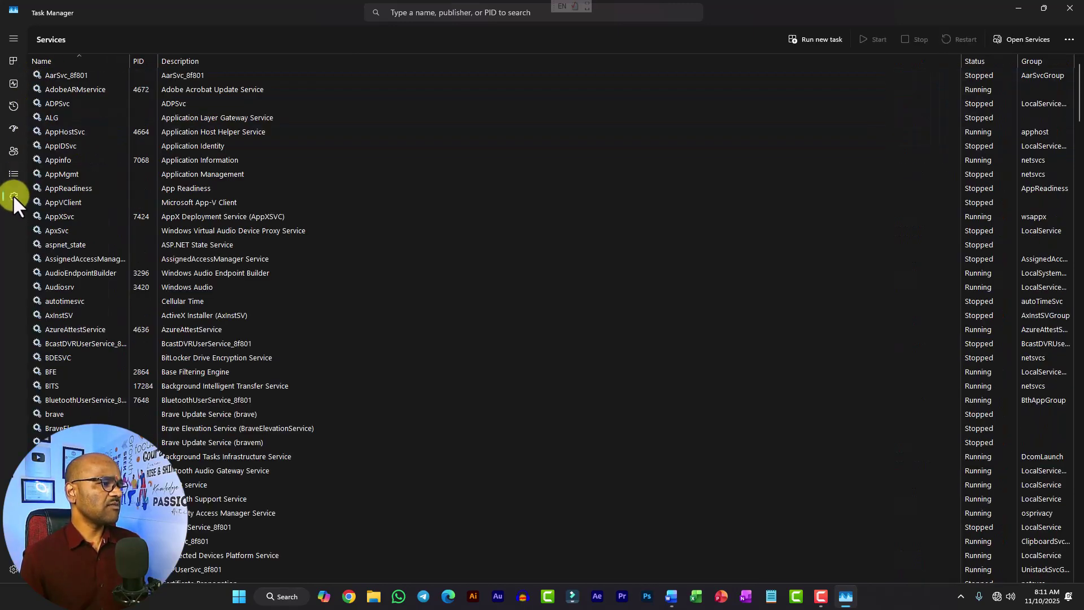
Show the Processes page, open a File Explorer window, and switch back to Task Manager
click(14, 61)
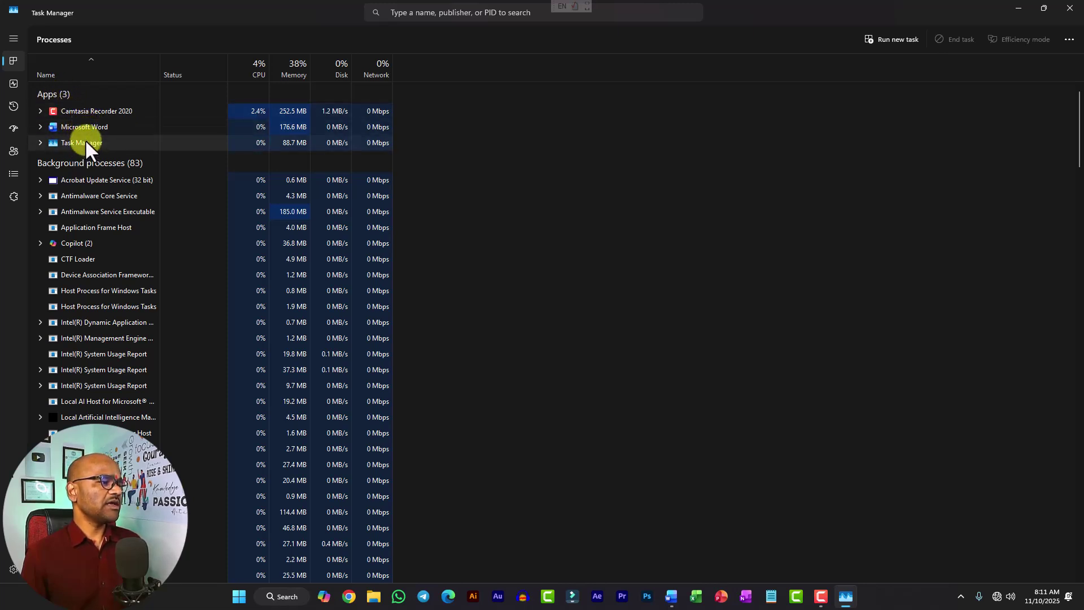
click(373, 597)
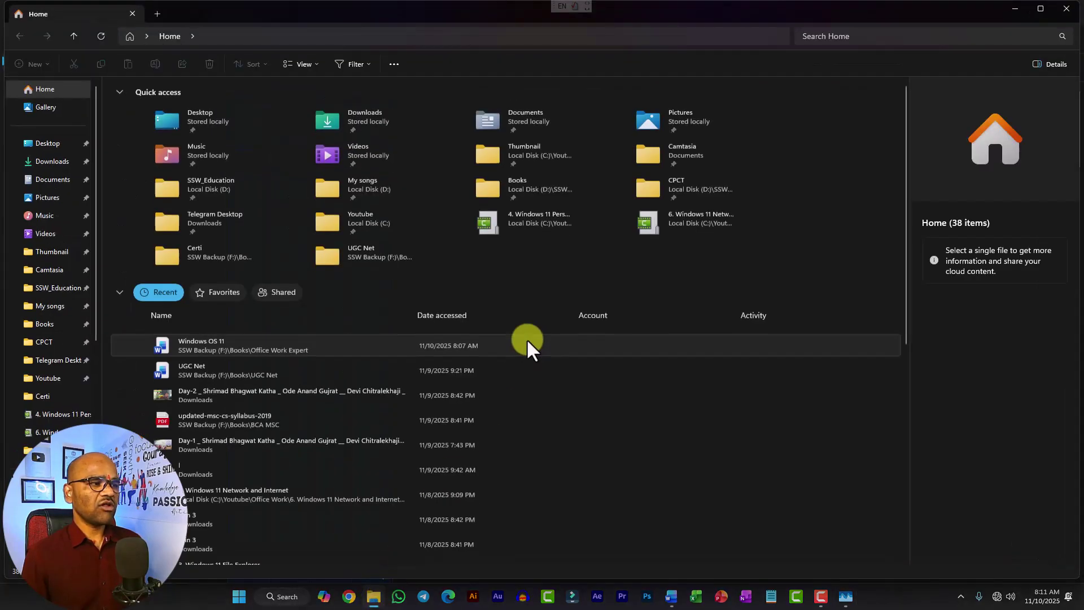
click(845, 593)
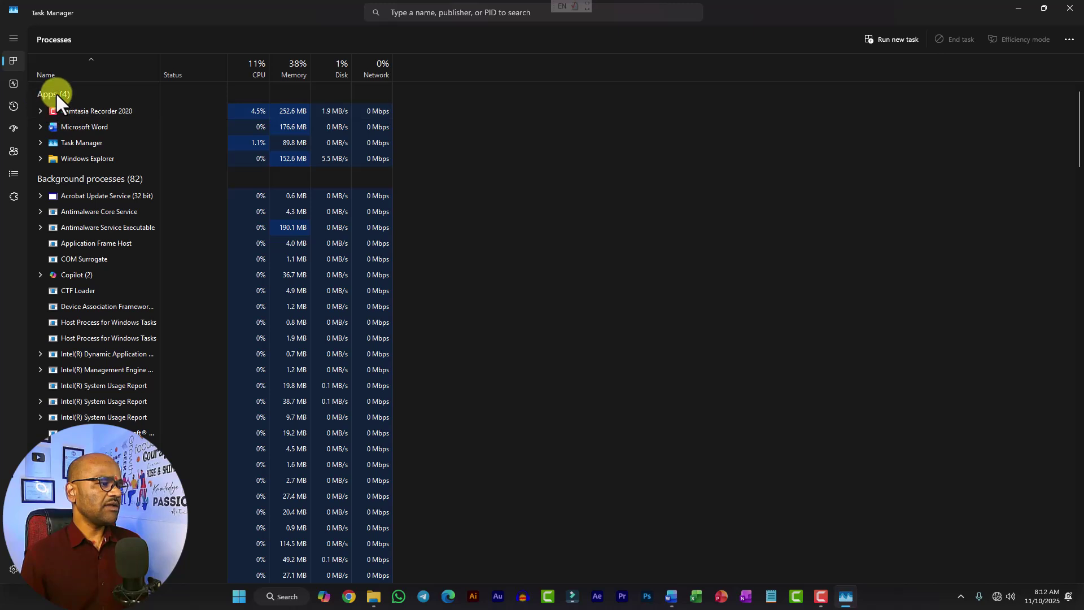
Expand and collapse the Windows Explorer and Task Manager entries under Apps to inspect their sub-processes
click(41, 158)
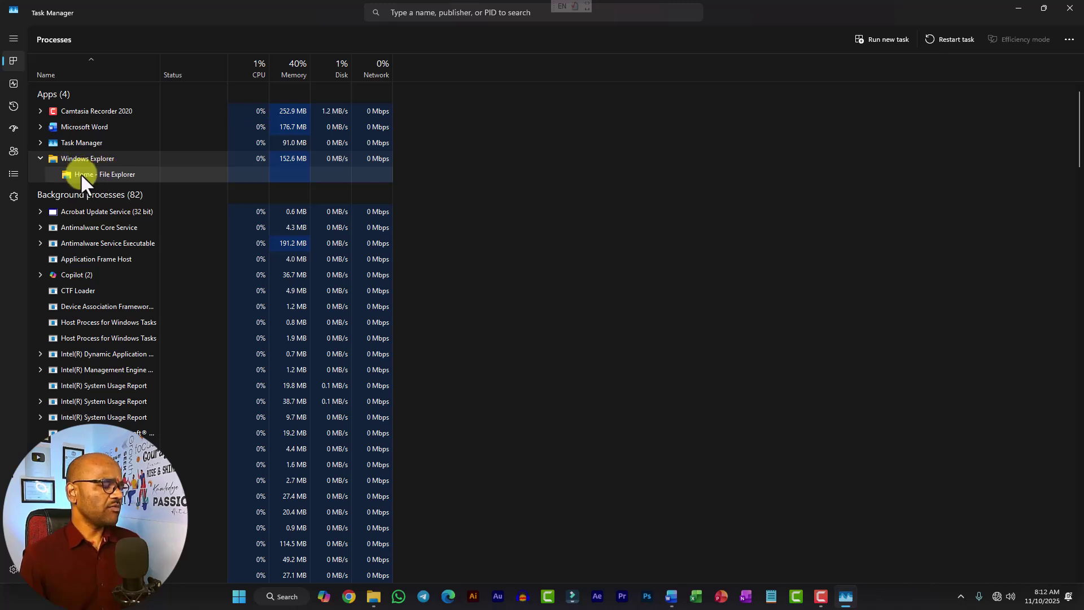
click(39, 158)
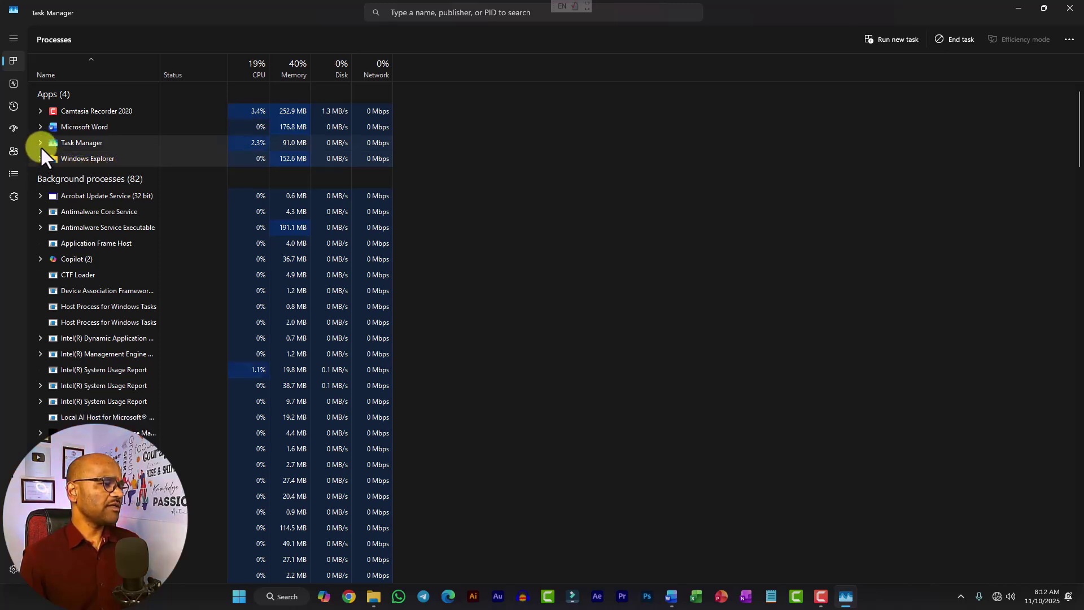
click(38, 143)
click(39, 142)
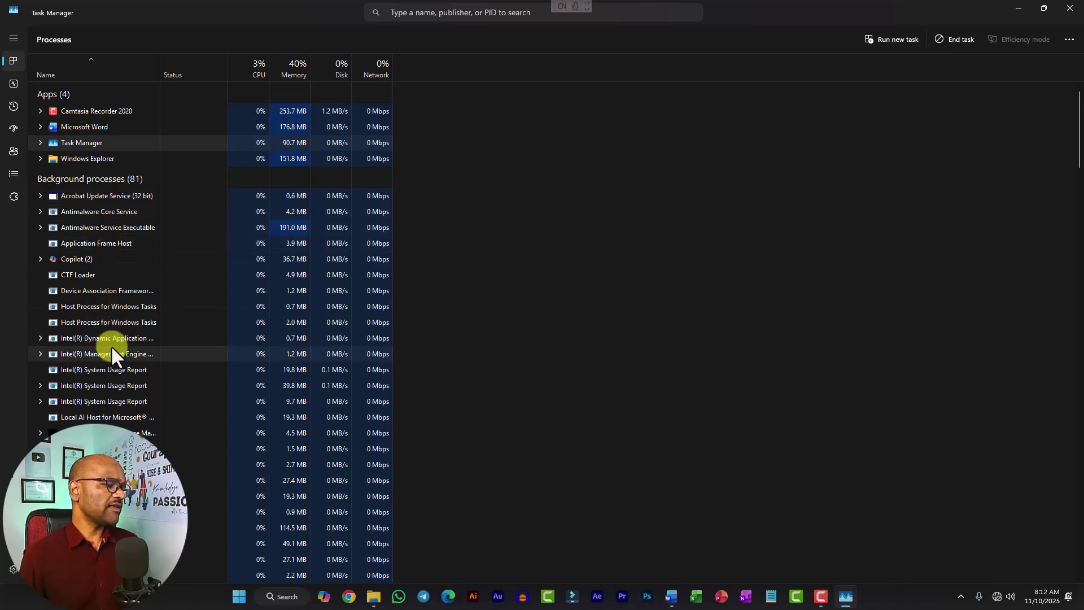
Examine the list of background processes down to the Windows processes and return to the Apps group
scroll(134, 312, down, 4)
scroll(134, 318, down, 2)
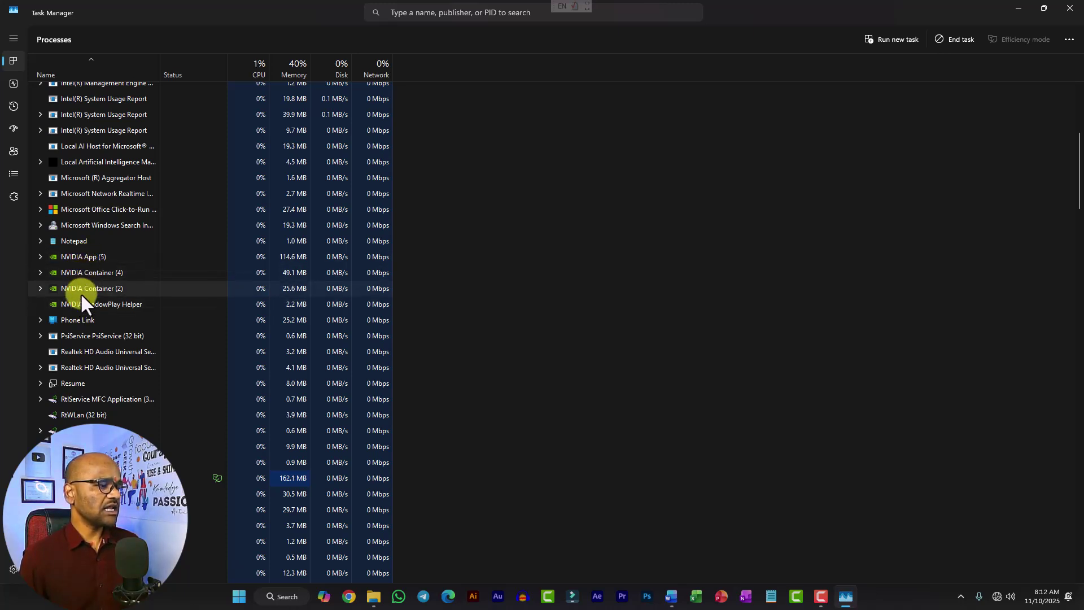
scroll(83, 295, up, 3)
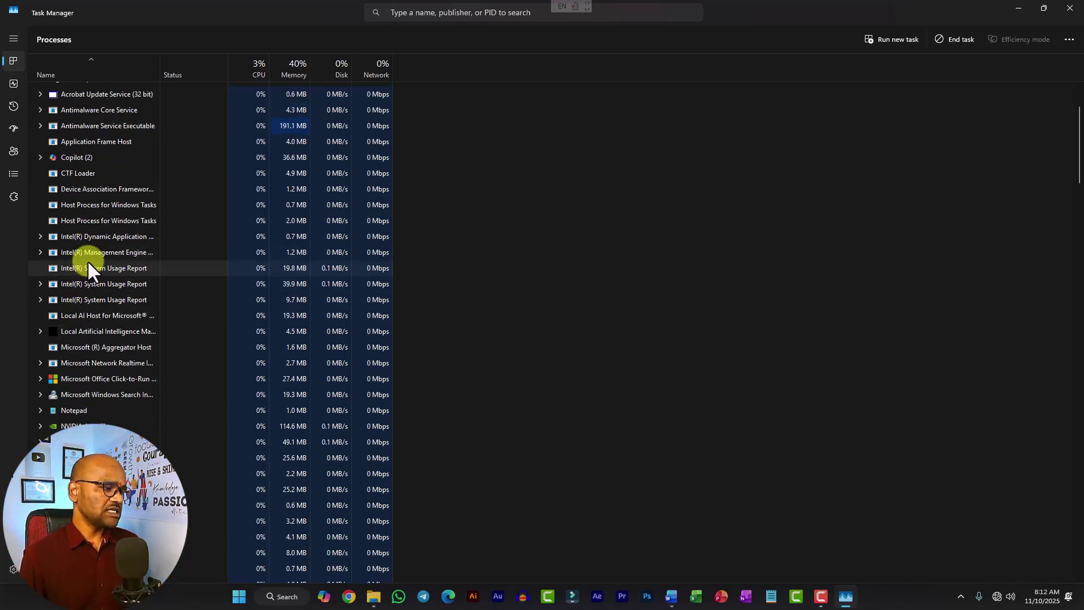
scroll(85, 253, up, 1)
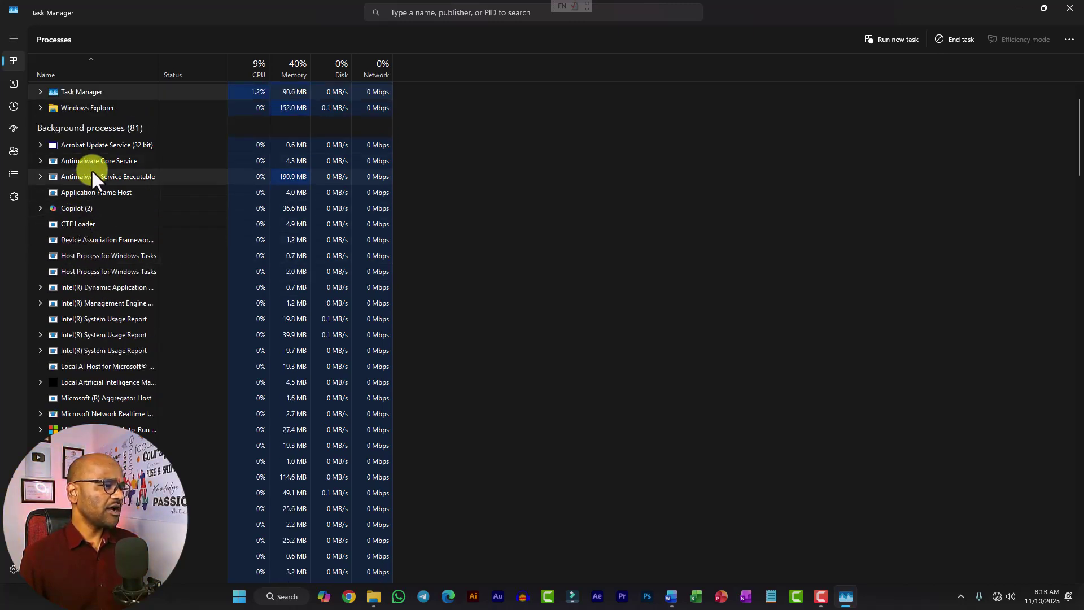
scroll(103, 226, down, 3)
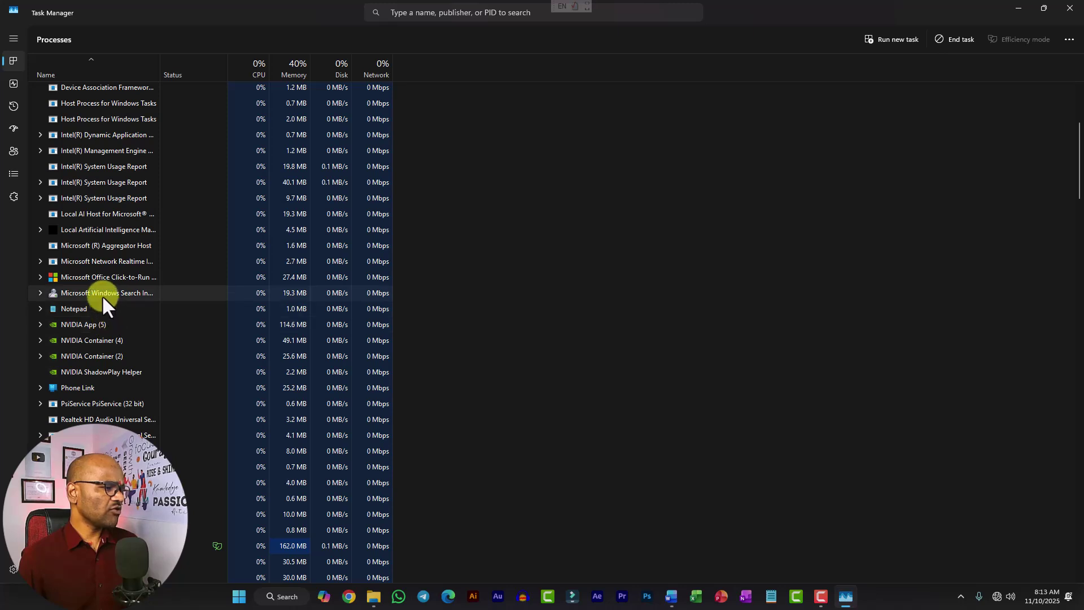
scroll(99, 322, down, 2)
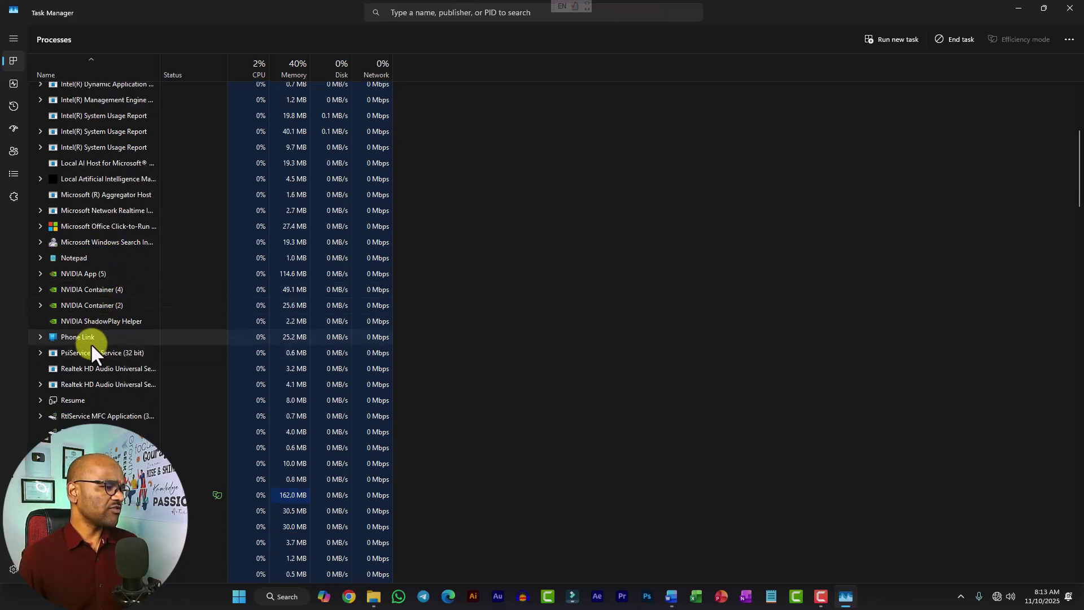
scroll(95, 330, down, 3)
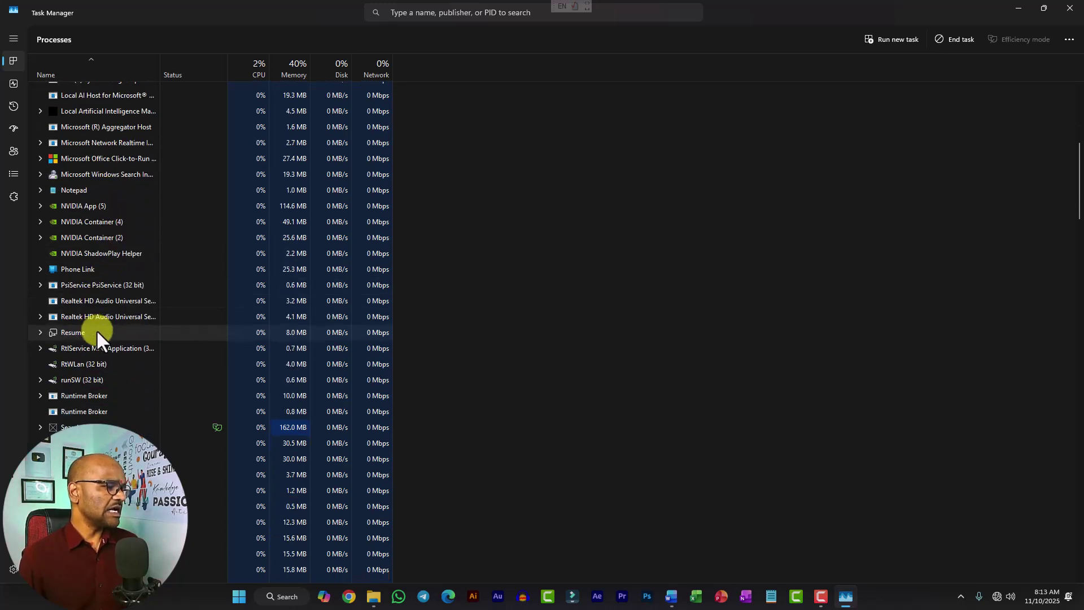
scroll(104, 367, down, 2)
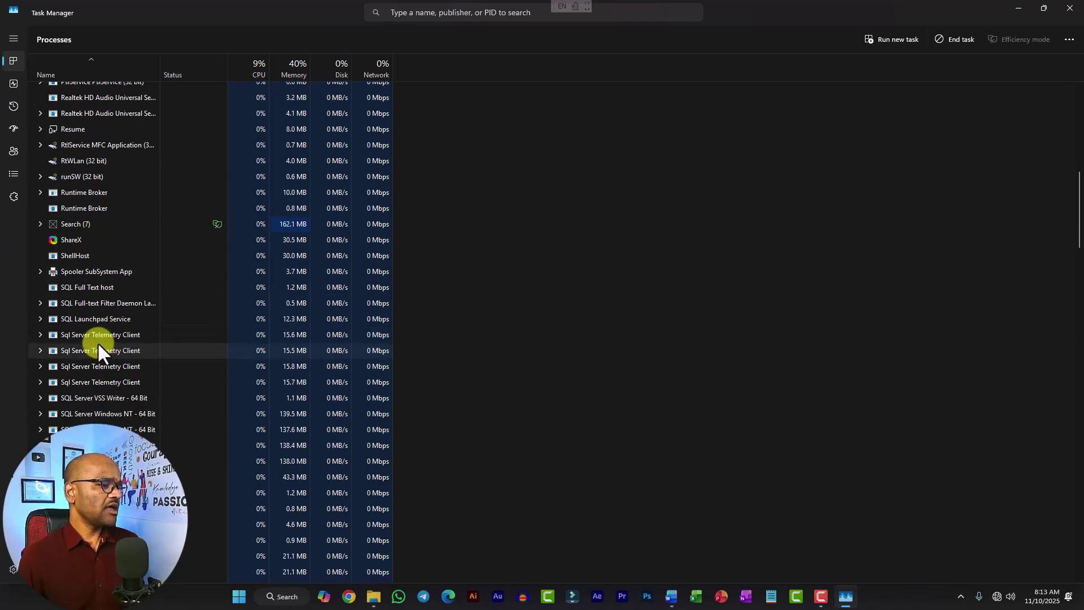
scroll(91, 378, down, 1)
scroll(97, 381, down, 10)
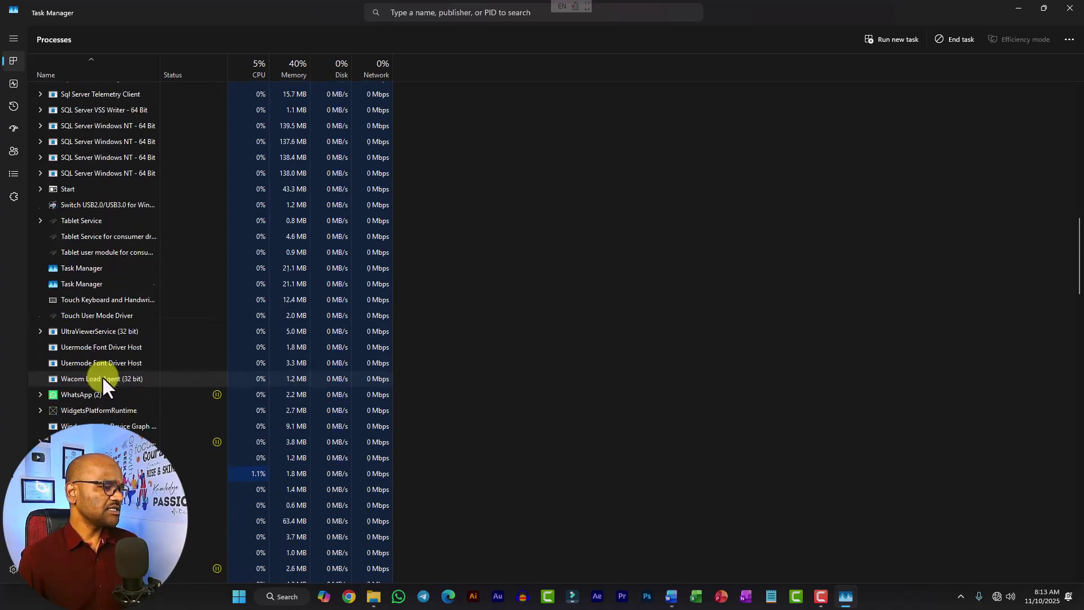
scroll(106, 366, up, 9)
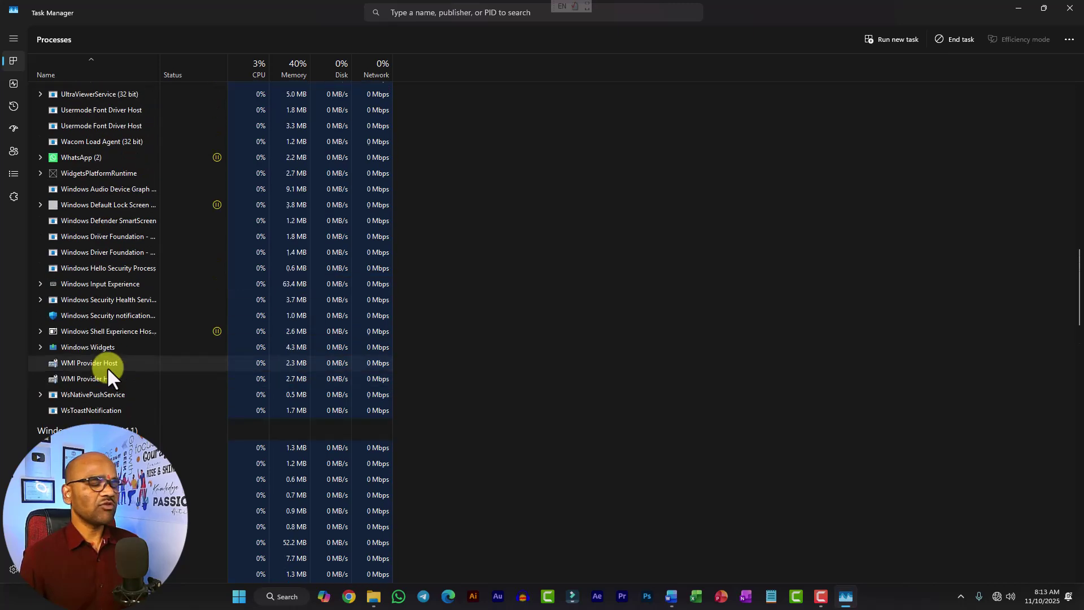
scroll(79, 366, up, 12)
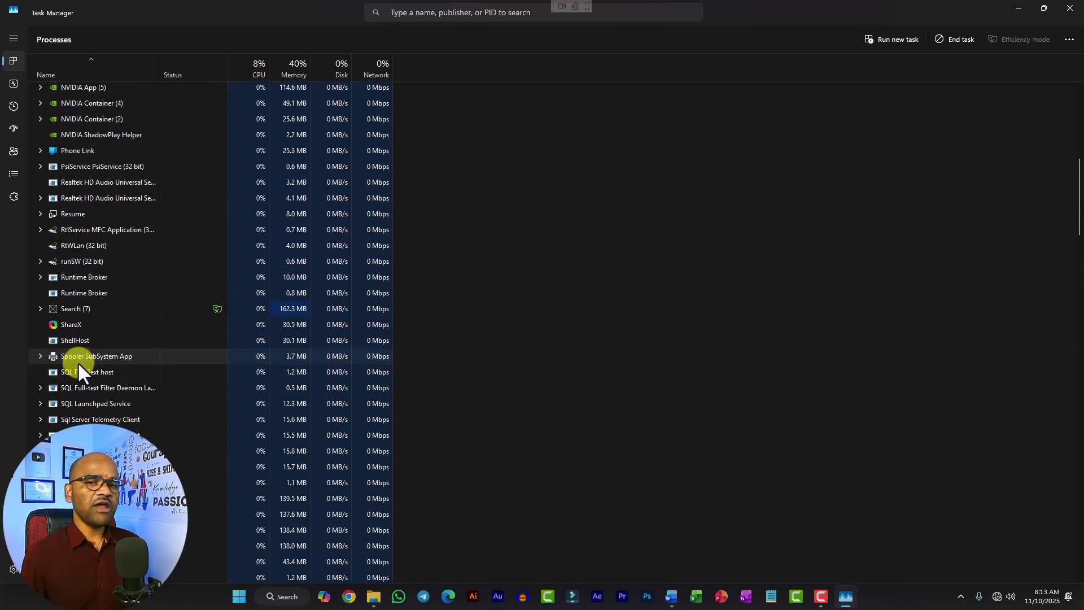
scroll(78, 362, up, 5)
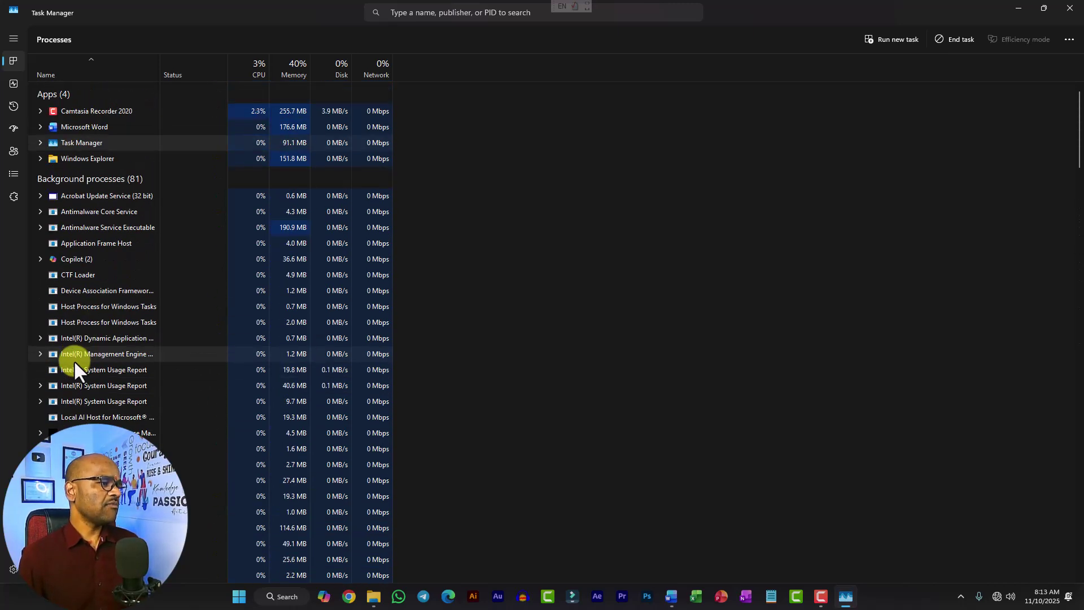
Restore Task Manager to a smaller window, move it over File Explorer's right part, and widen it to show the Network column
drag(314, 12, 639, 26)
double_click(630, 25)
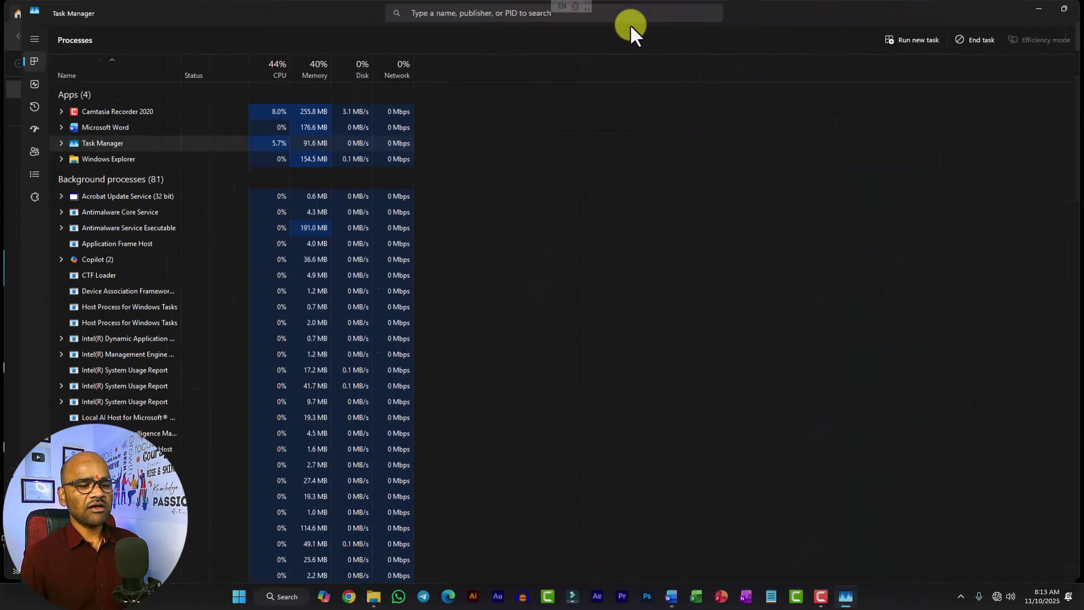
drag(337, 4, 731, 3)
drag(295, 17, 610, 26)
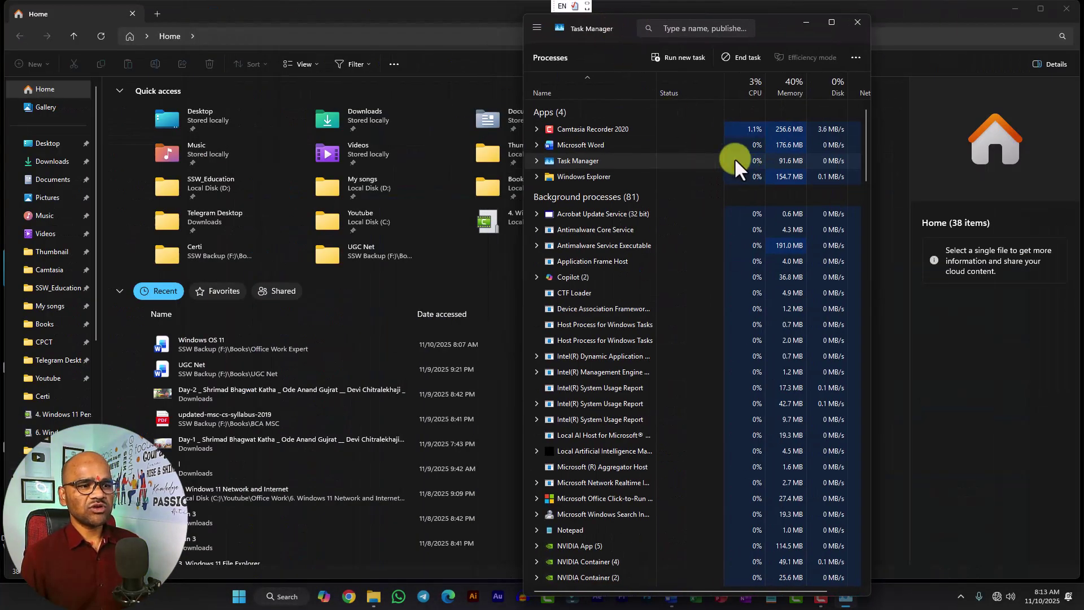
drag(521, 173, 403, 163)
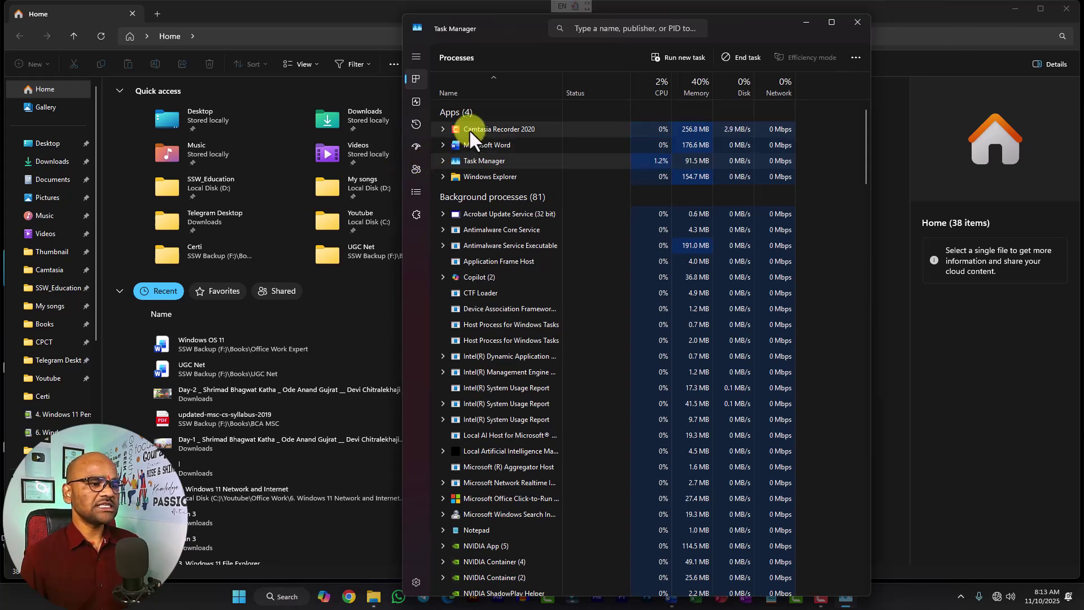
Select the Windows Explorer process in the Apps group
click(469, 130)
click(480, 177)
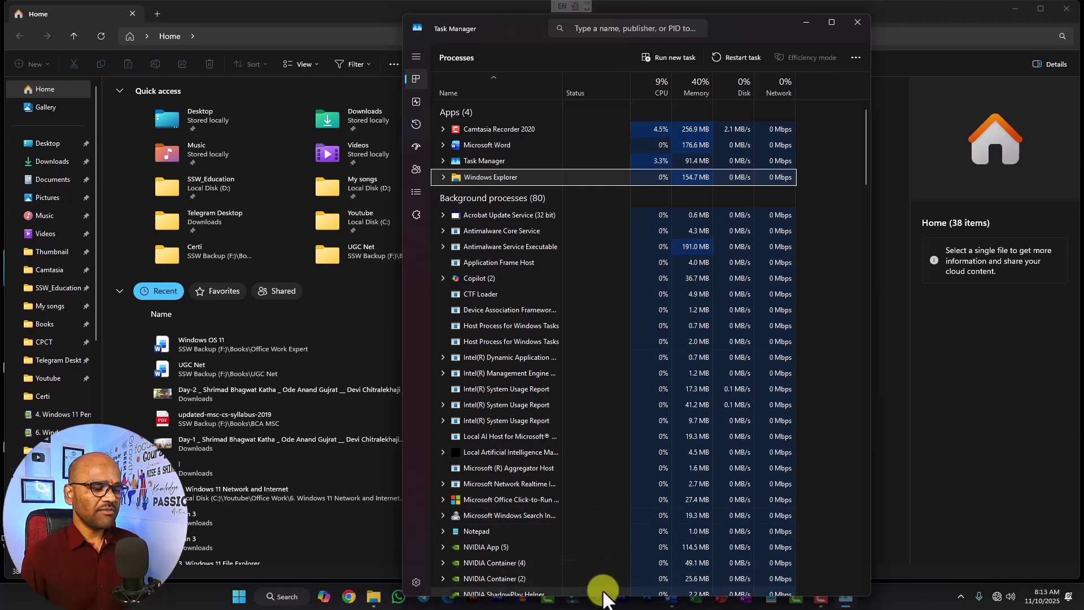
Shorten the Task Manager window to uncover the taskbar, and inspect File Explorer's commands on the taskbar and in the process list
drag(604, 595, 605, 550)
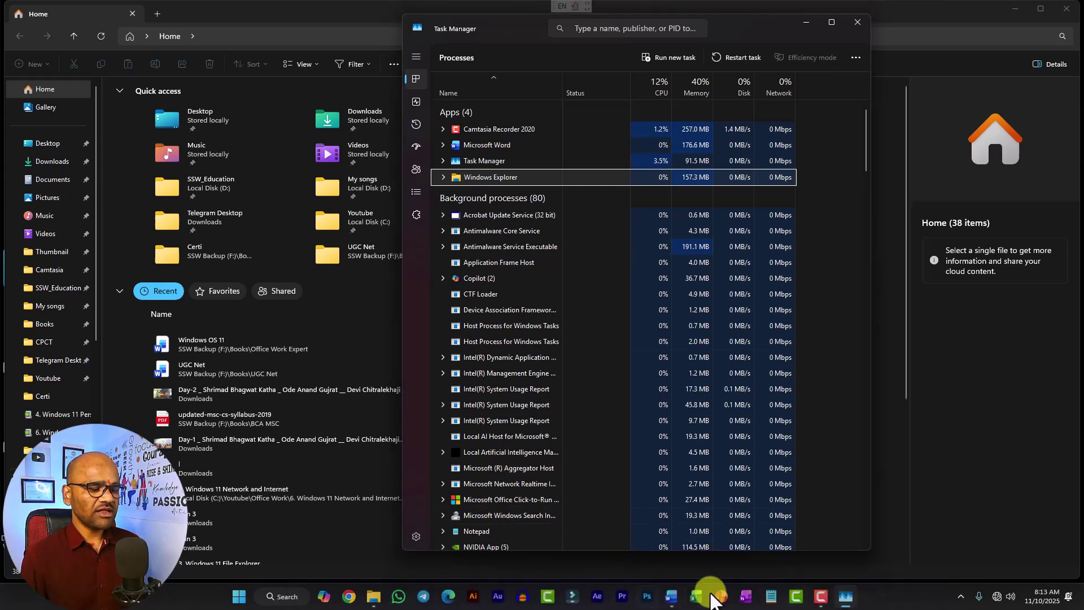
right_click(374, 596)
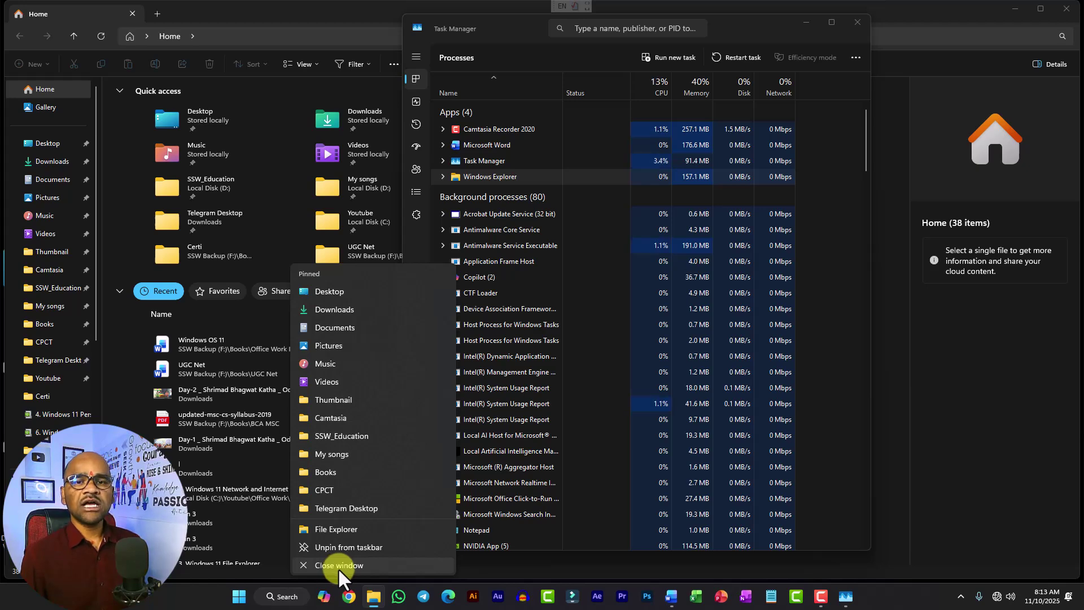
click(907, 597)
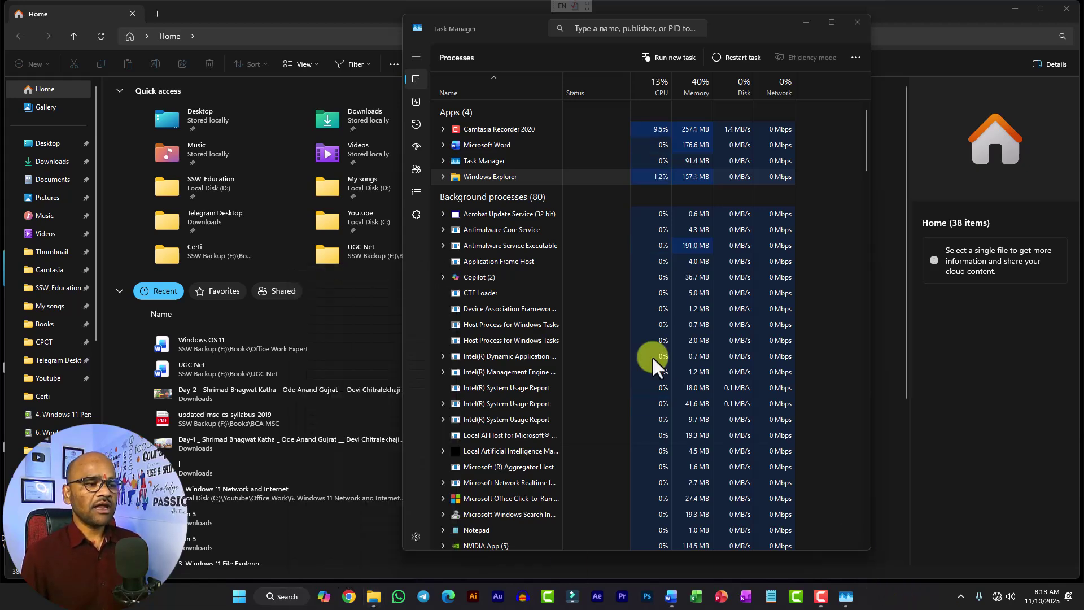
right_click(476, 178)
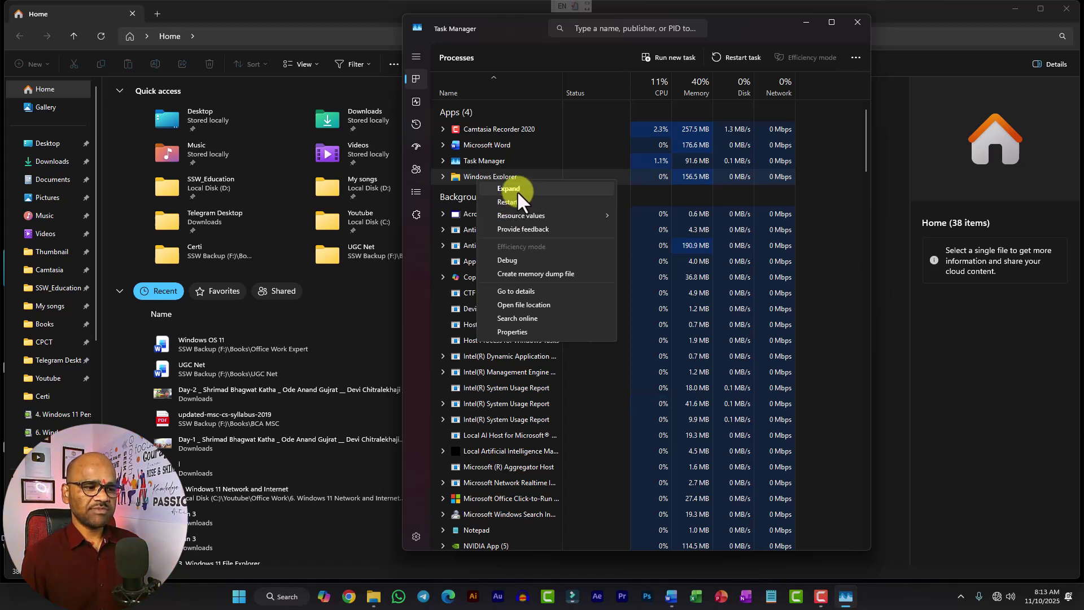
click(591, 42)
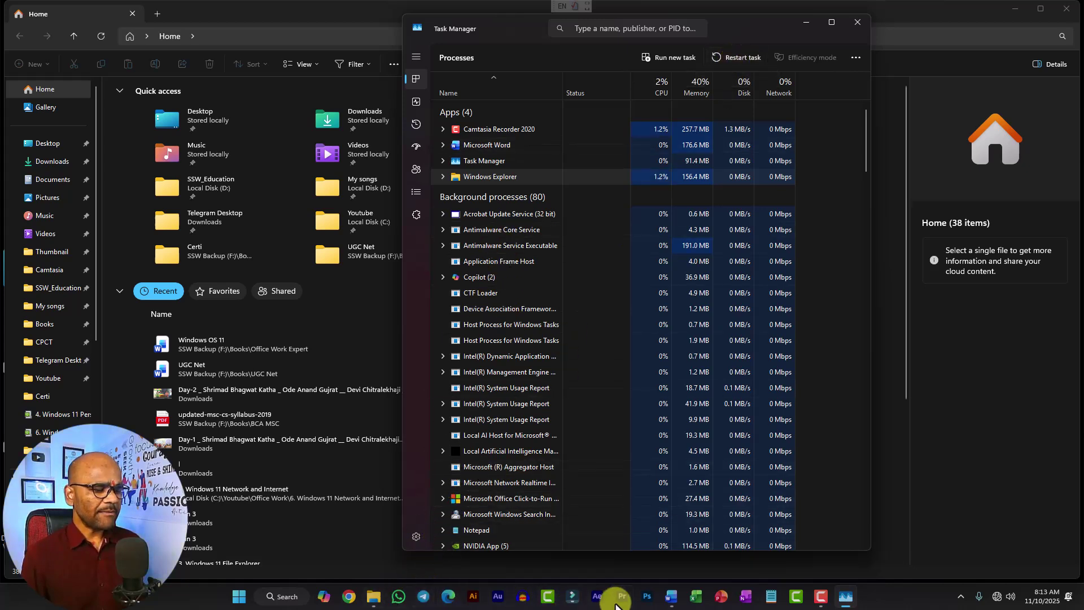
Launch Adobe Photoshop, minimise its window, and select the Adobe Photoshop 2023 process in Task Manager
click(649, 595)
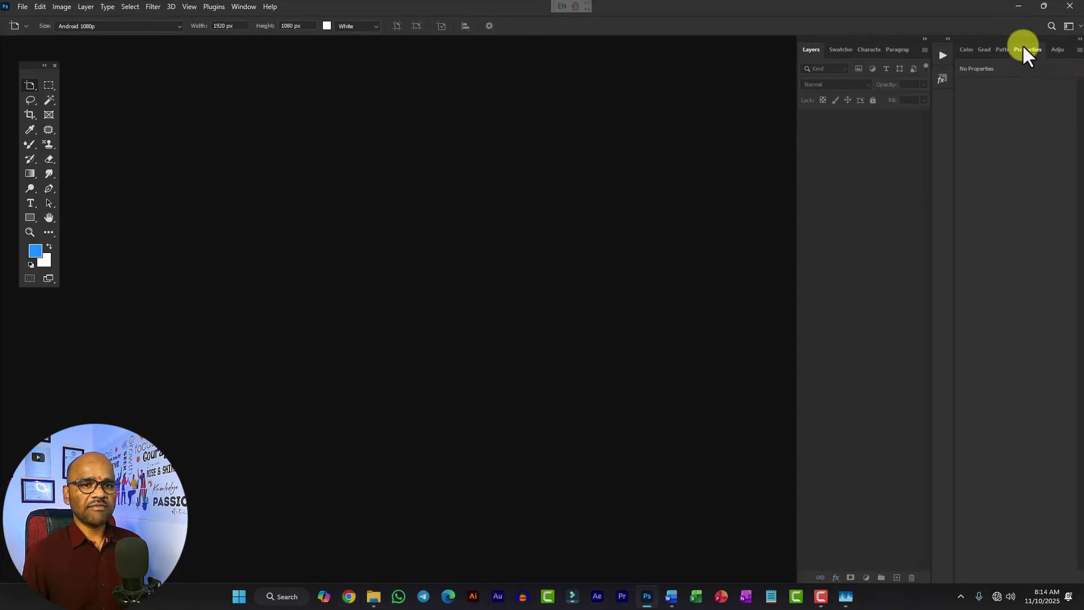
click(1017, 7)
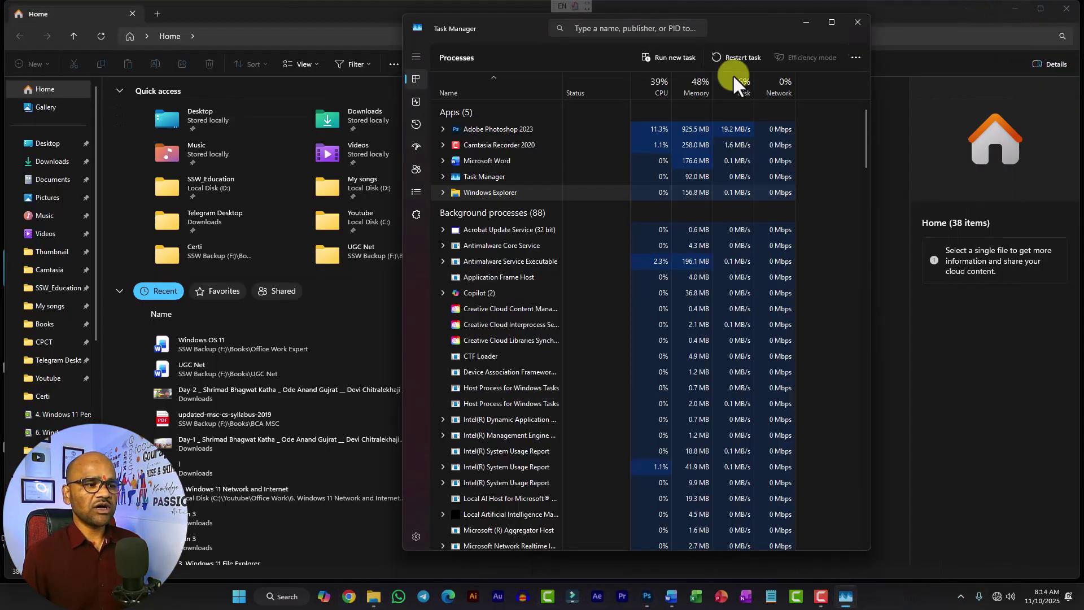
click(463, 129)
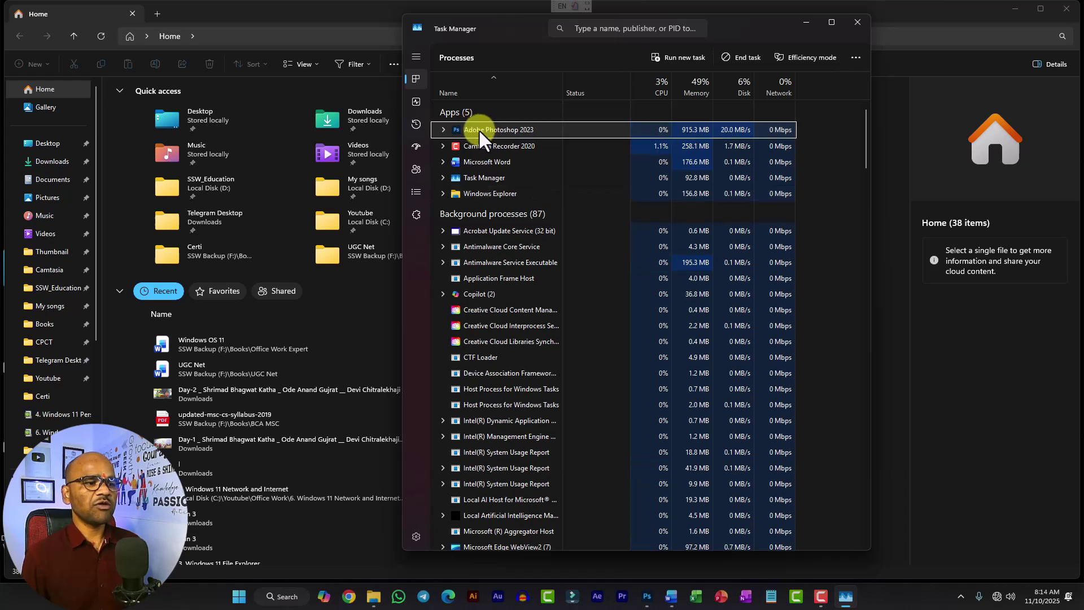
Inspect the End task option for Adobe Photoshop 2023 in the process list and on its taskbar entry without ending it
right_click(504, 130)
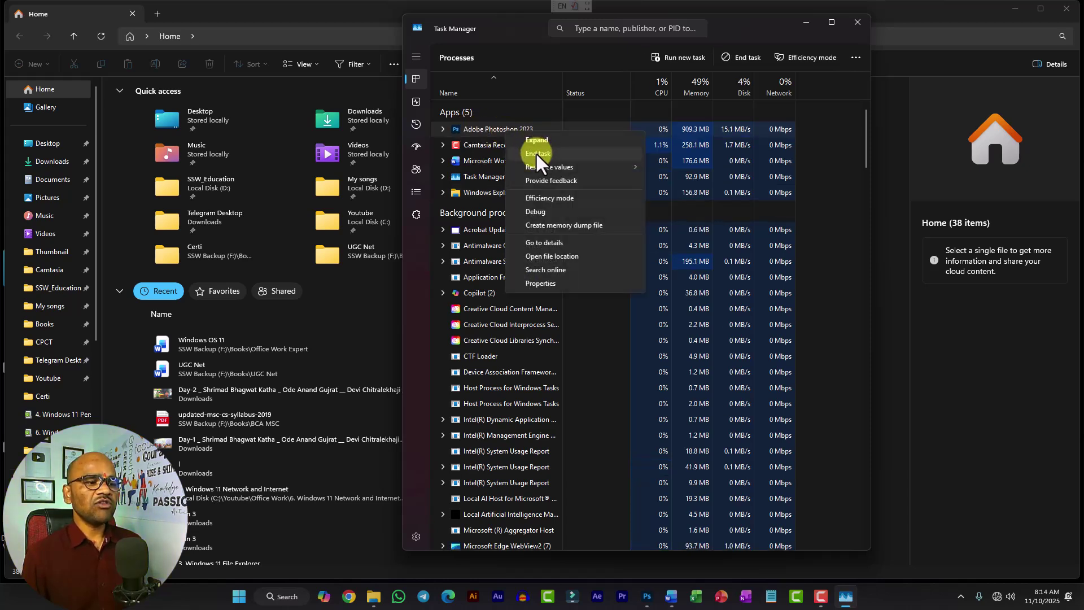
click(479, 127)
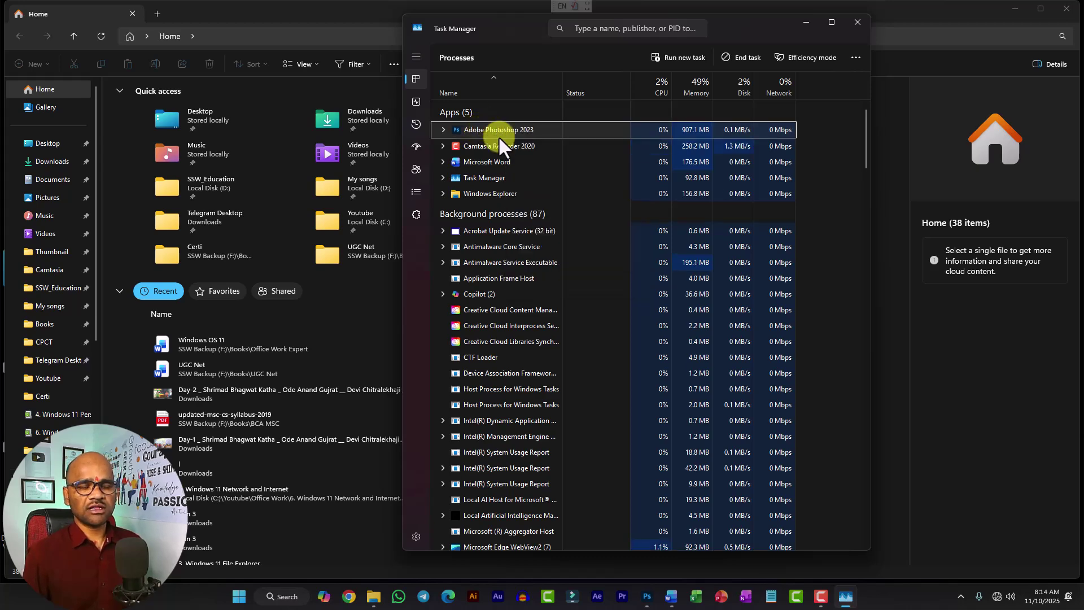
right_click(647, 596)
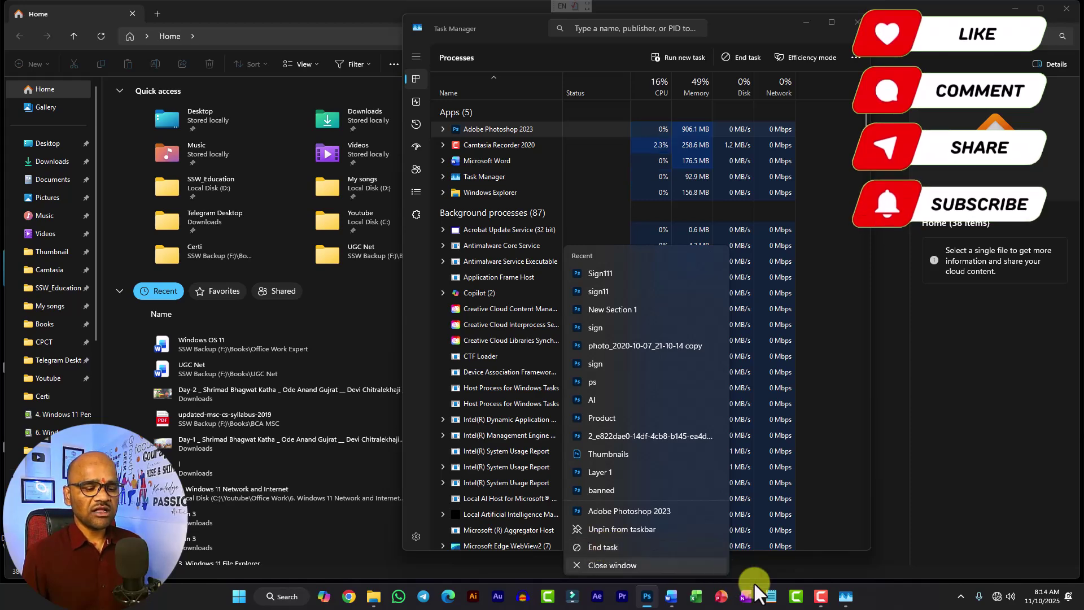
click(913, 596)
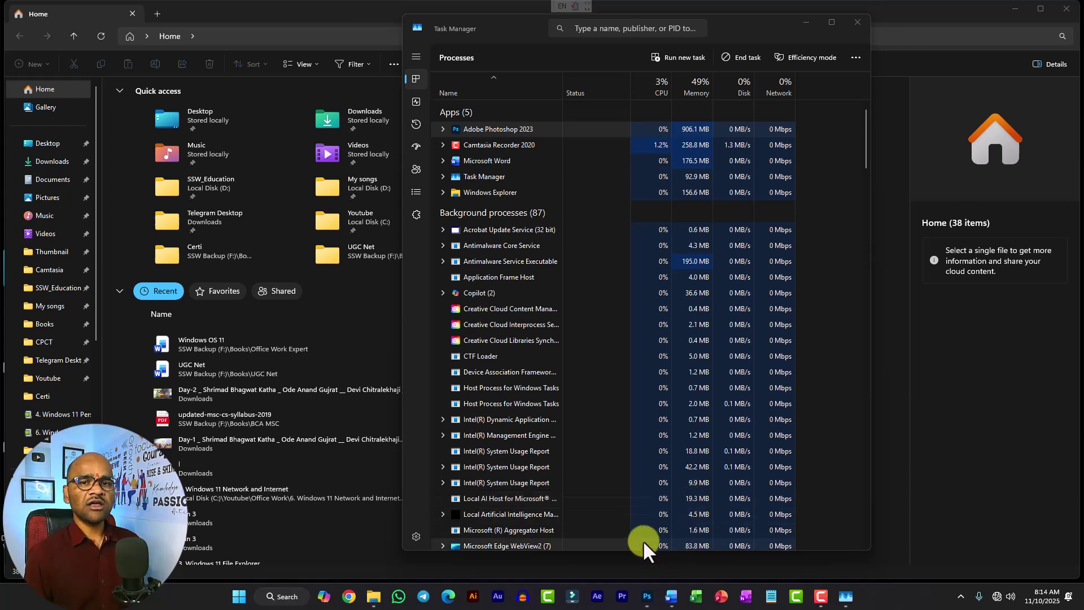
right_click(468, 128)
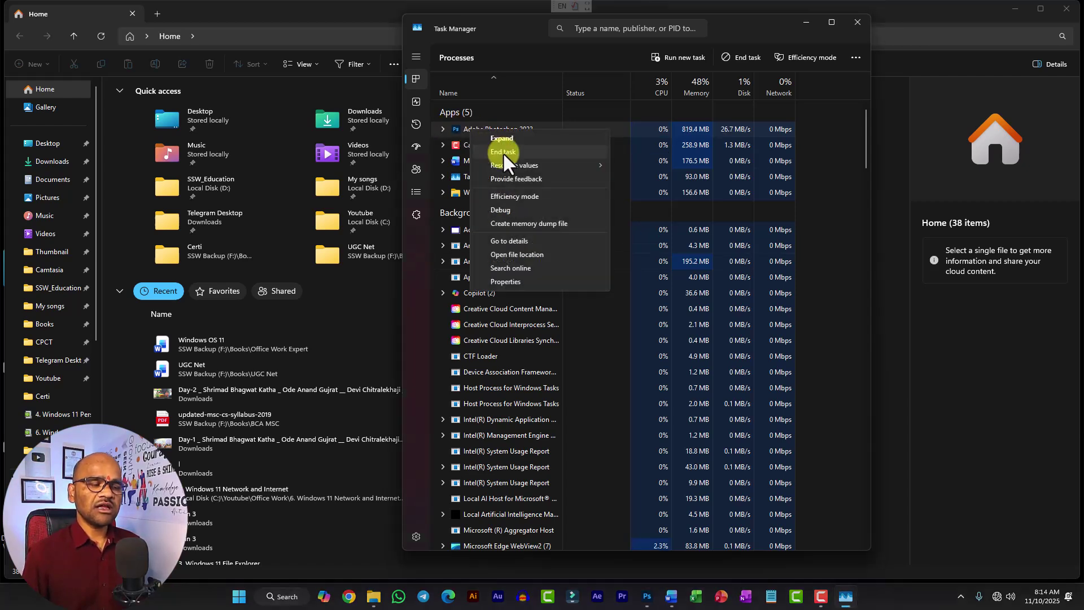
click(547, 55)
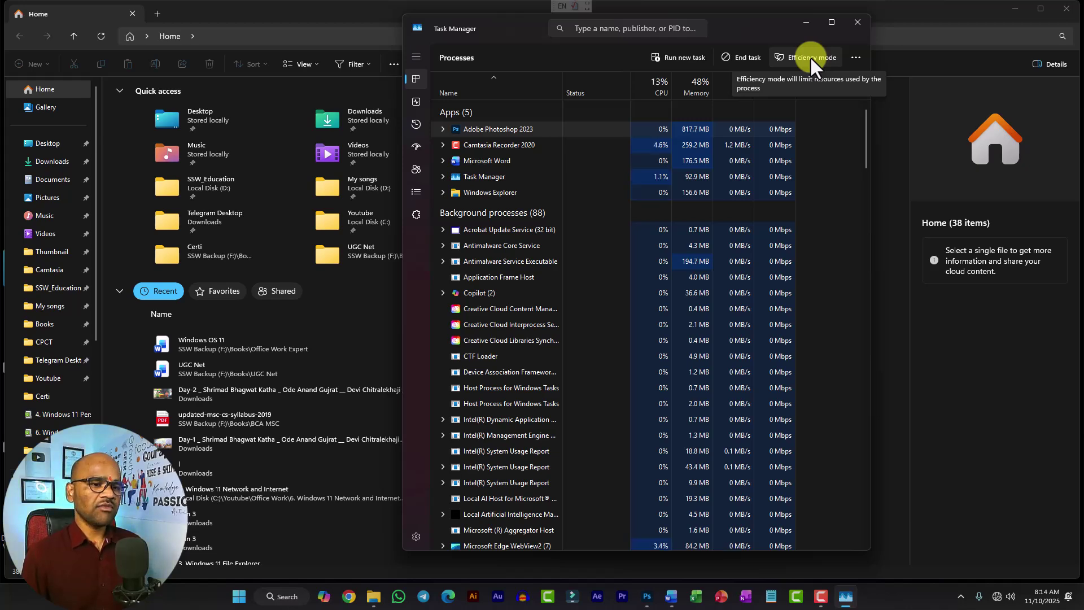
Run a new task named notepad from Task Manager and close the Notepad window it opens
click(684, 57)
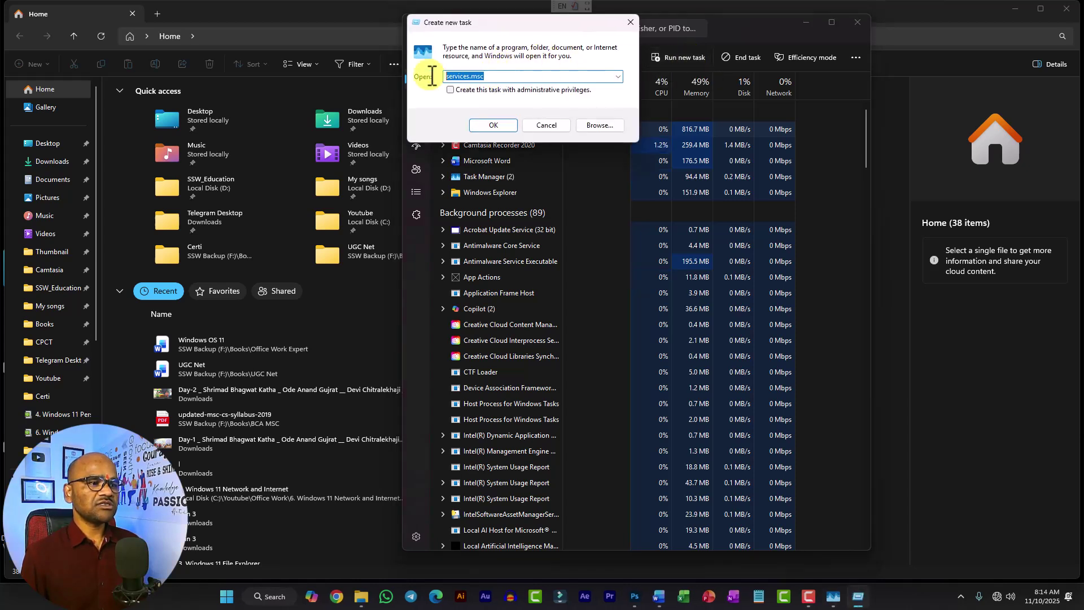
text(notepad)
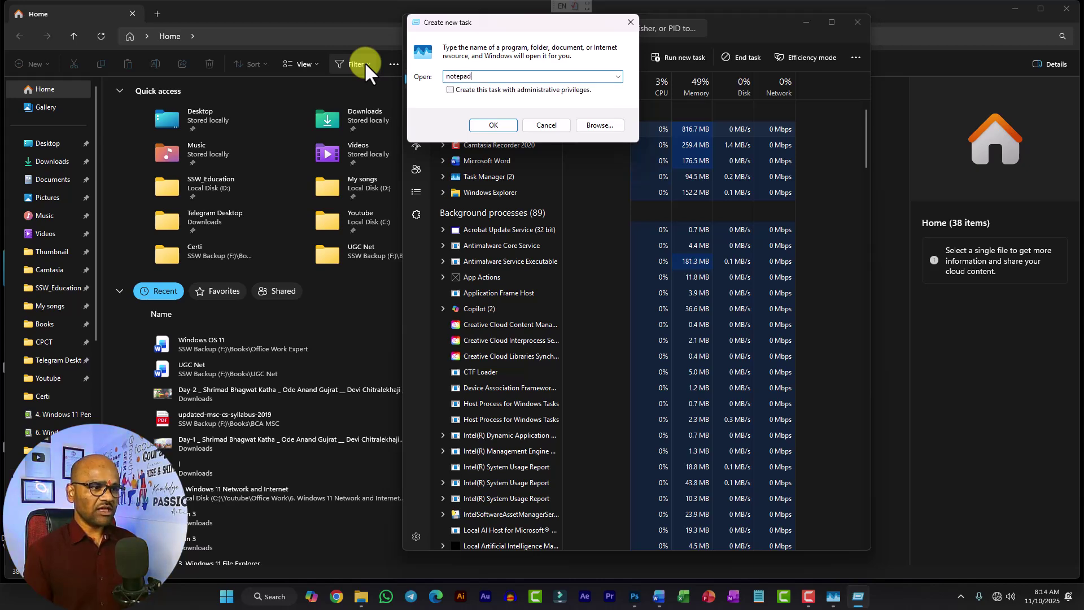
key(Return)
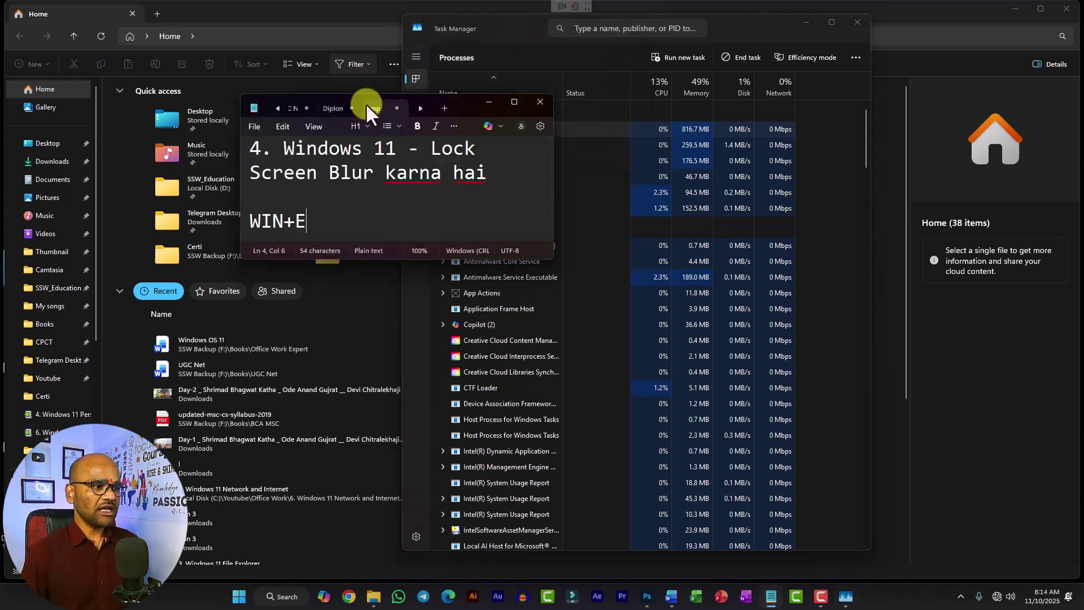
click(540, 103)
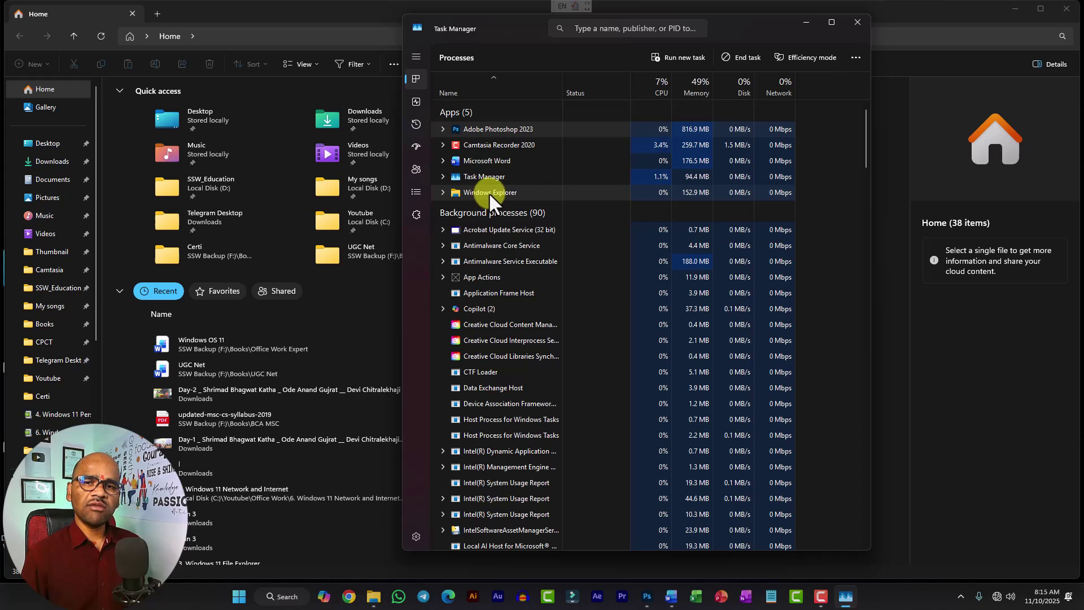
Select the Task Manager process, look through the background processes, and return to the start of the list
click(483, 176)
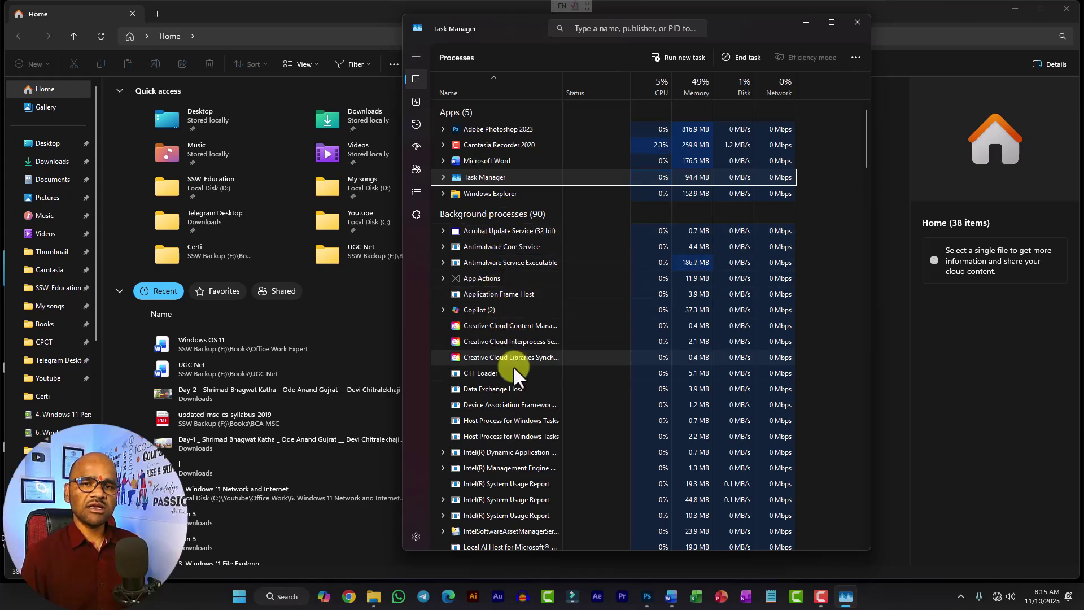
scroll(510, 362, down, 5)
scroll(515, 349, down, 3)
scroll(516, 346, up, 2)
scroll(531, 337, up, 5)
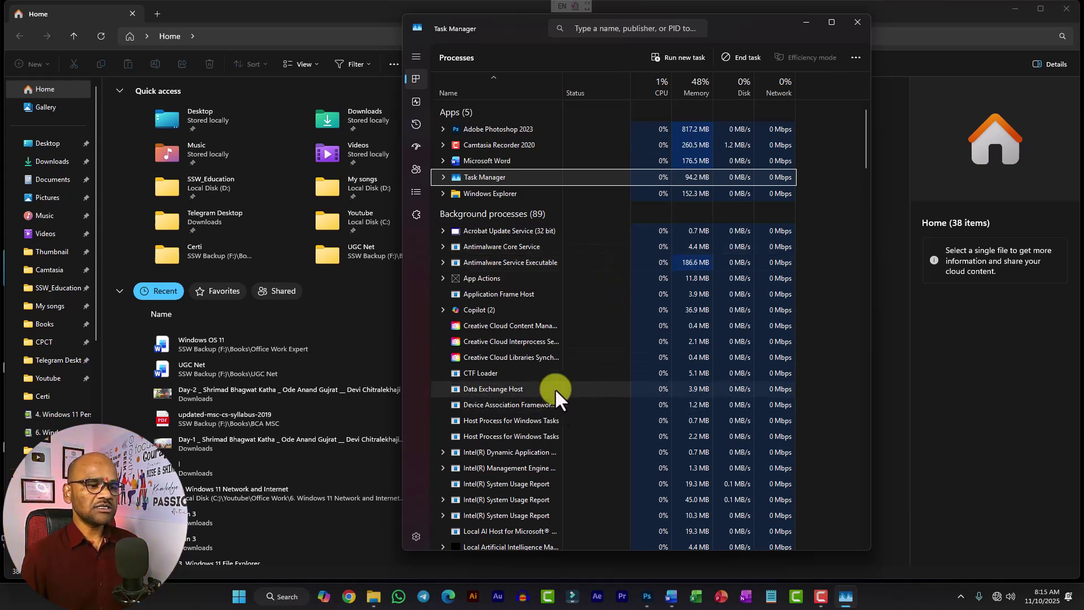
Compare the Processes and Performance pages, and display the CPU graph on the Performance page
click(416, 101)
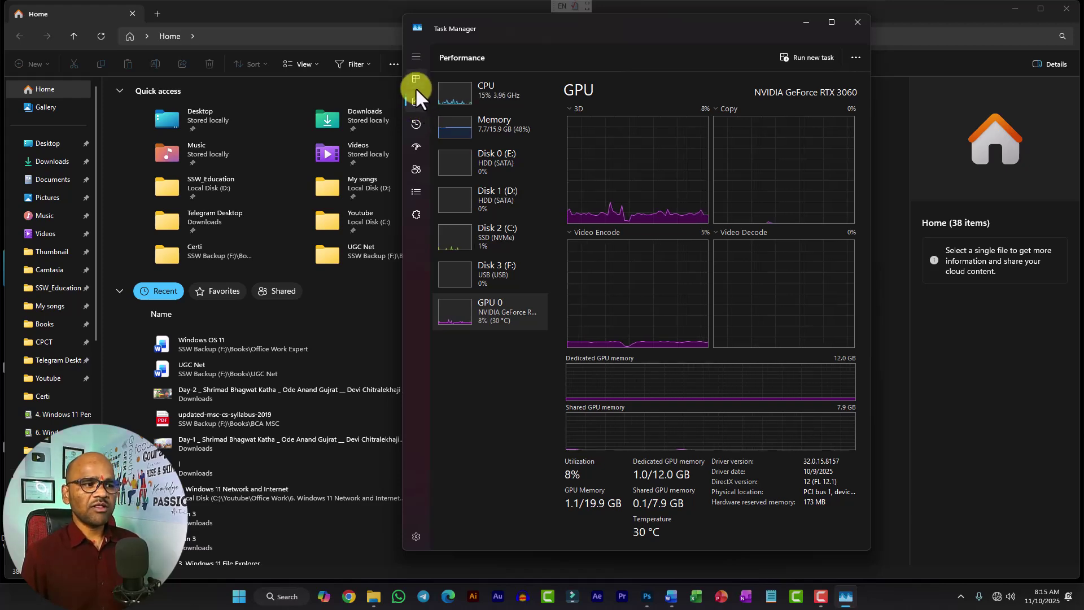
click(416, 83)
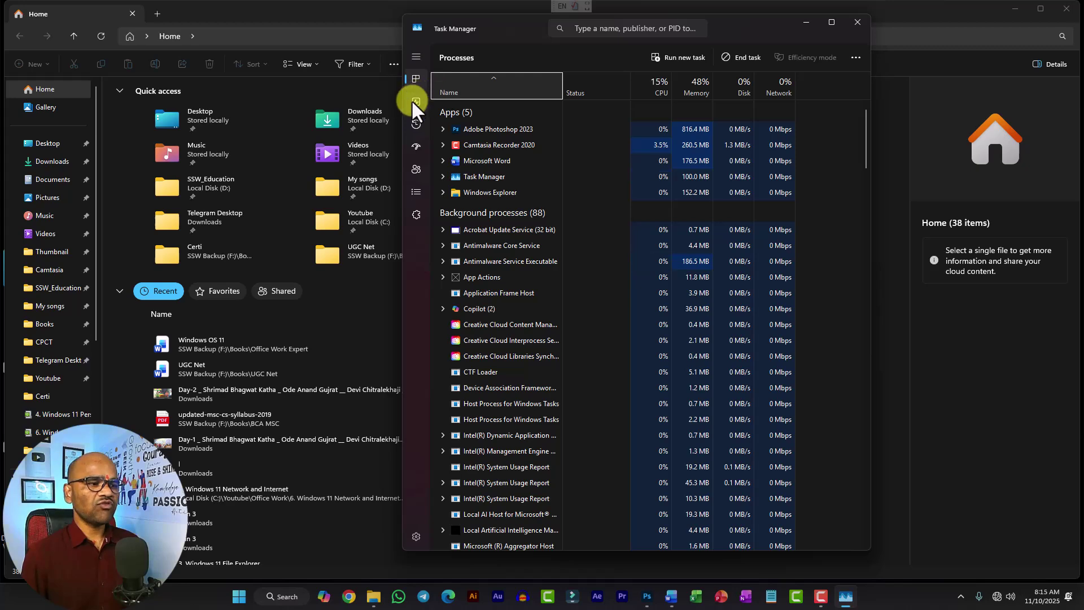
click(412, 100)
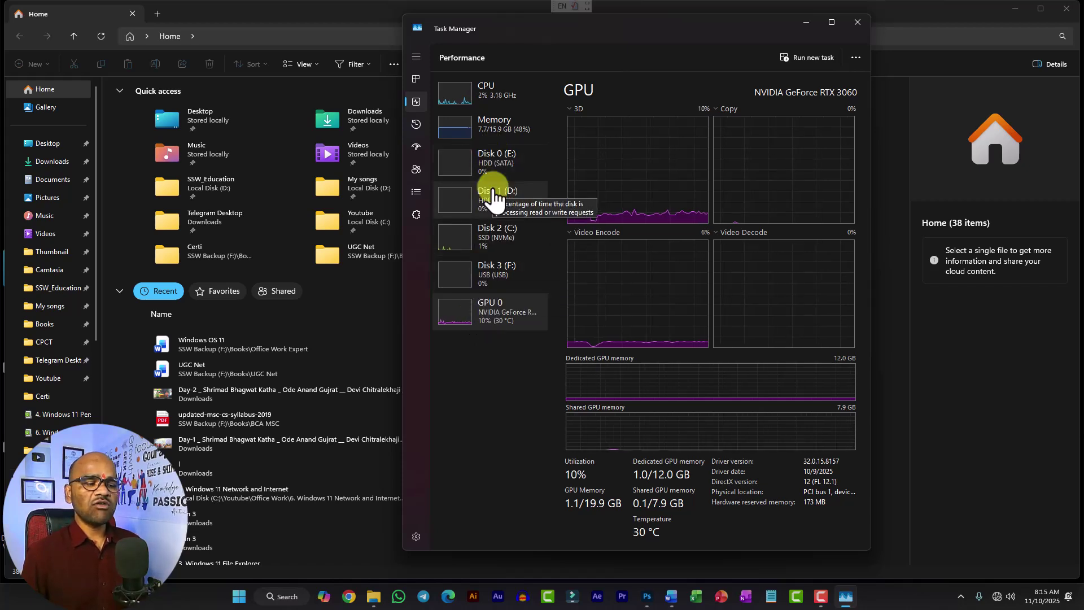
click(463, 99)
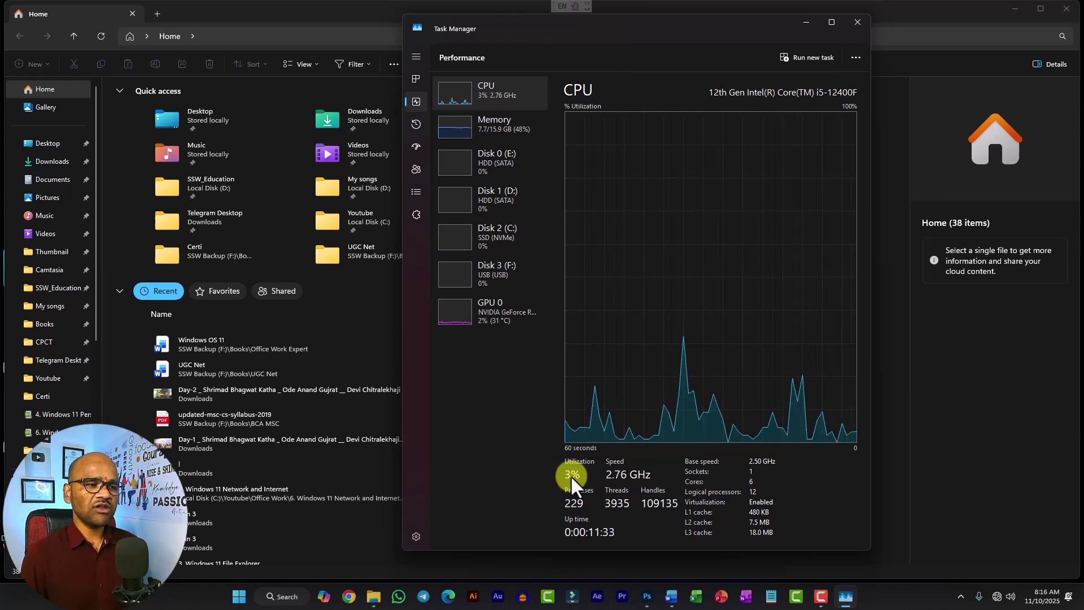
Launch Adobe After Effects and open the most recent project in its recent files list
click(599, 597)
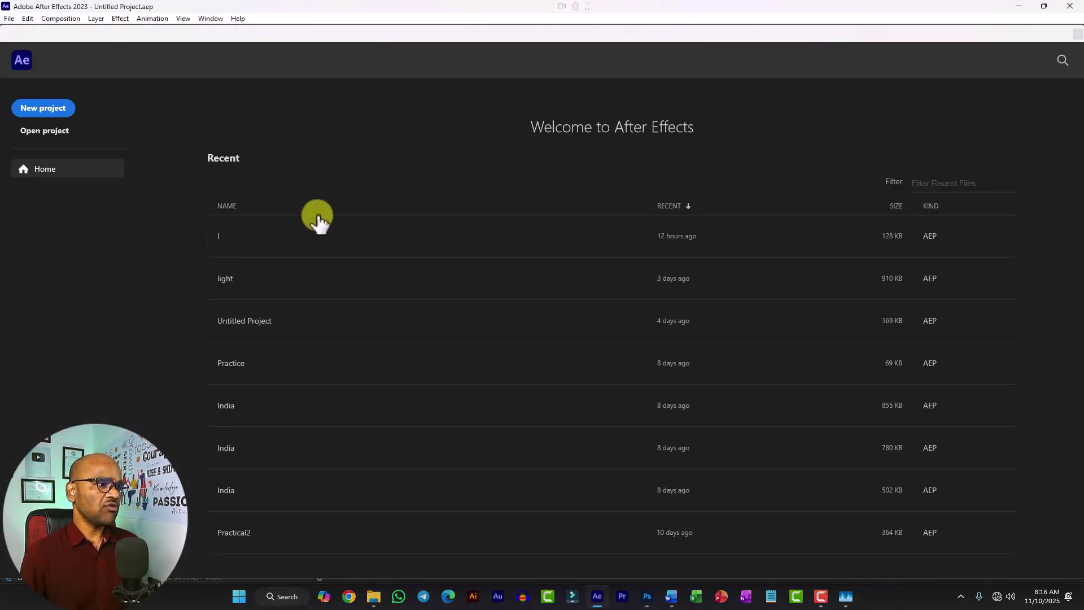
click(244, 238)
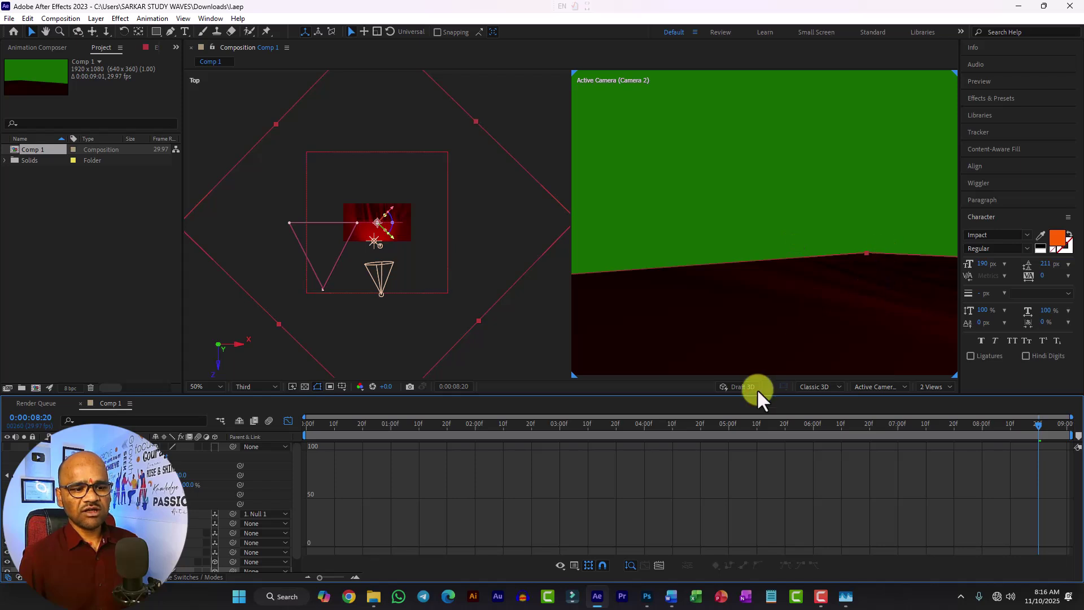
Show Comp 1 in a 1 View layout fitted to the composition viewer and play its preview
scroll(642, 264, down, 2)
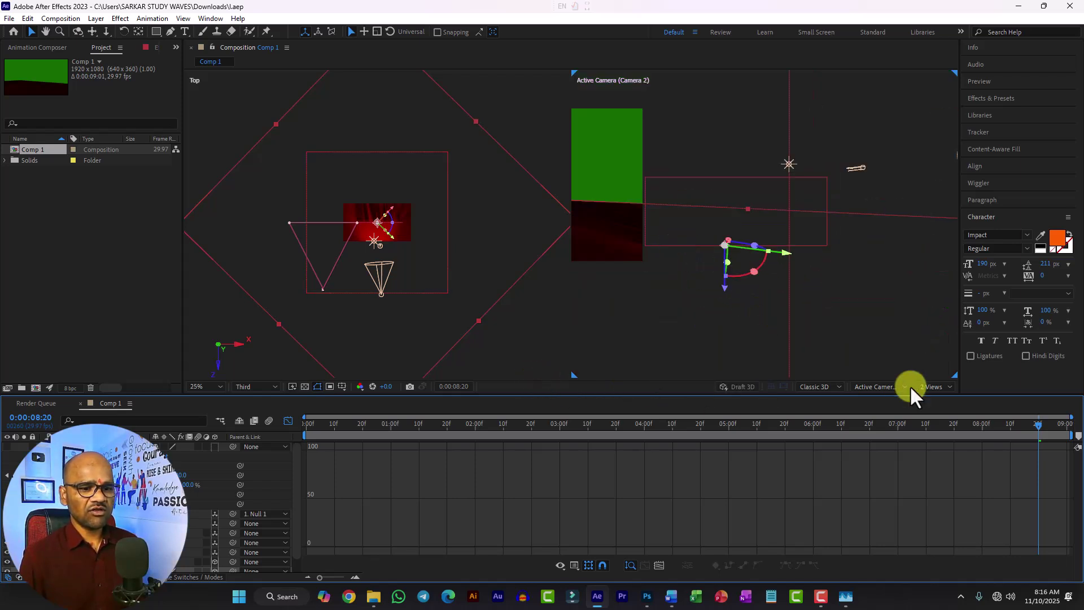
click(936, 389)
click(930, 407)
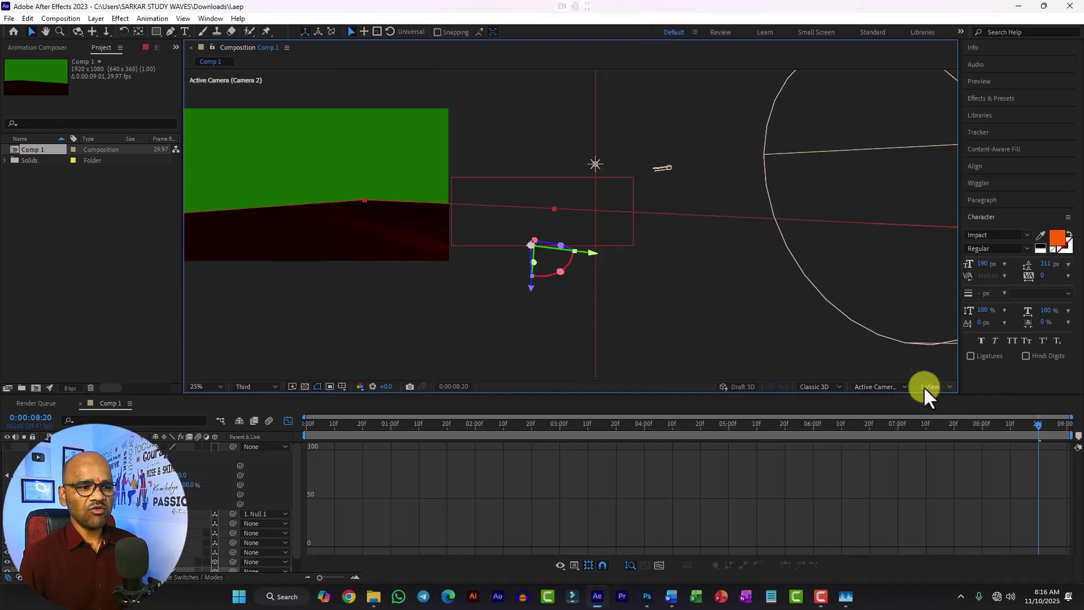
scroll(705, 248, down, 2)
scroll(229, 316, up, 4)
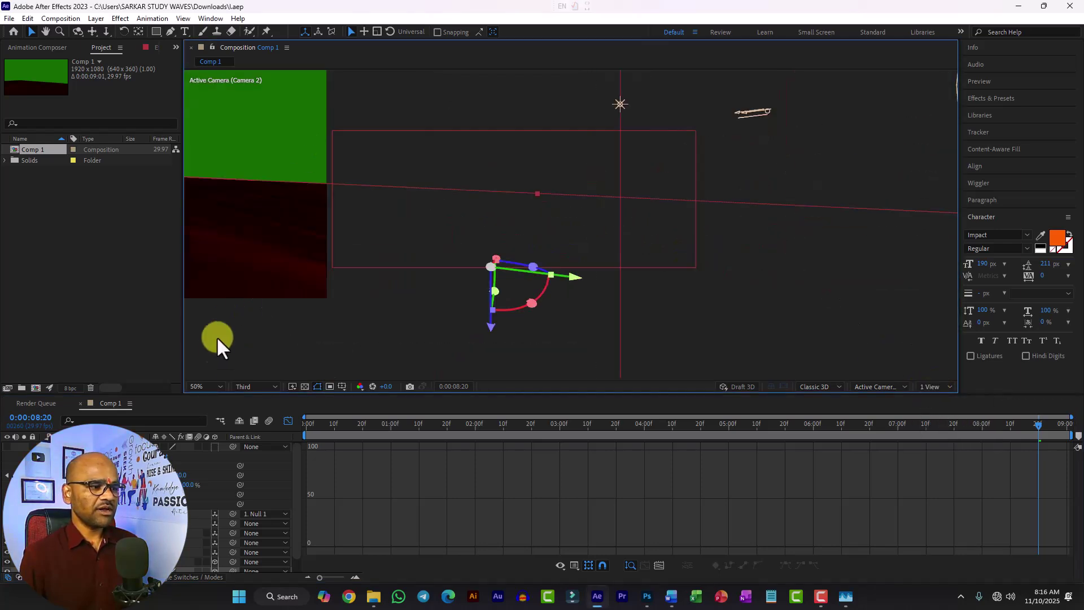
click(214, 387)
click(219, 187)
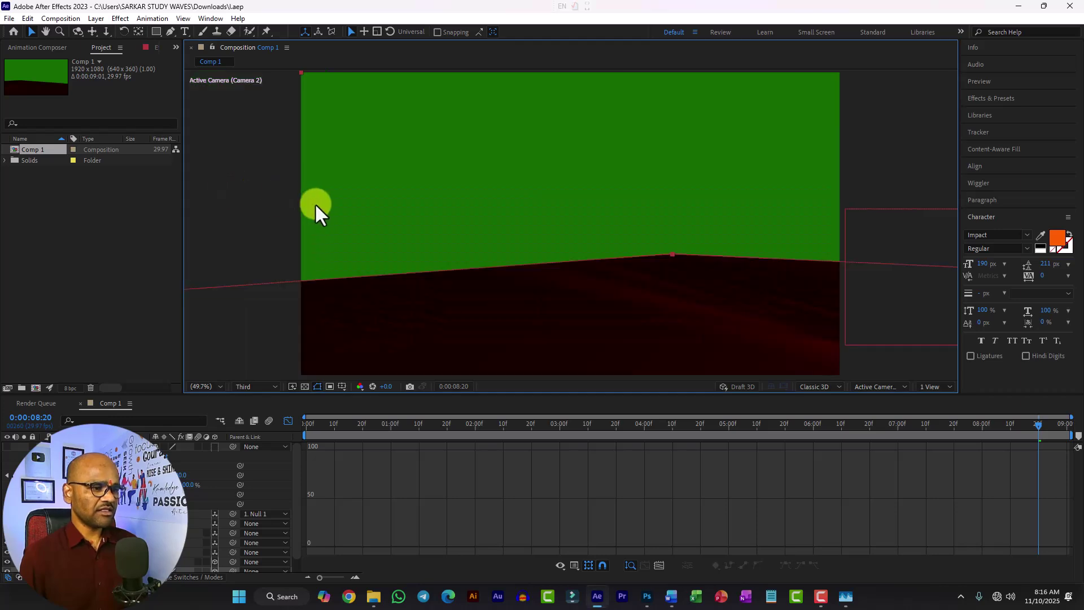
key(space)
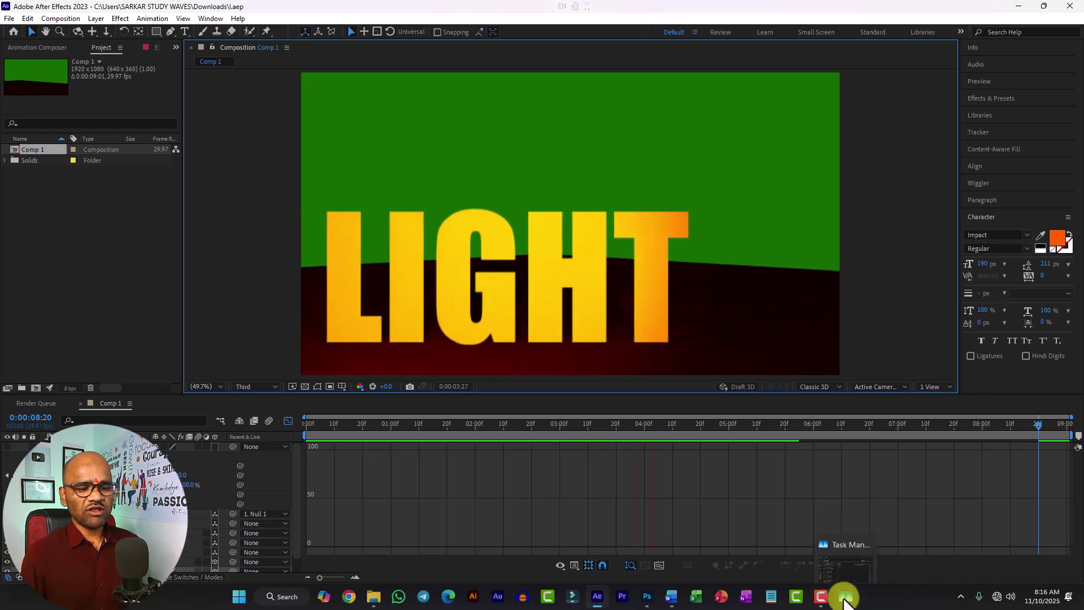
Switch back to Task Manager and view the CPU, Memory and GPU 0 performance graphs while the preview plays
click(847, 602)
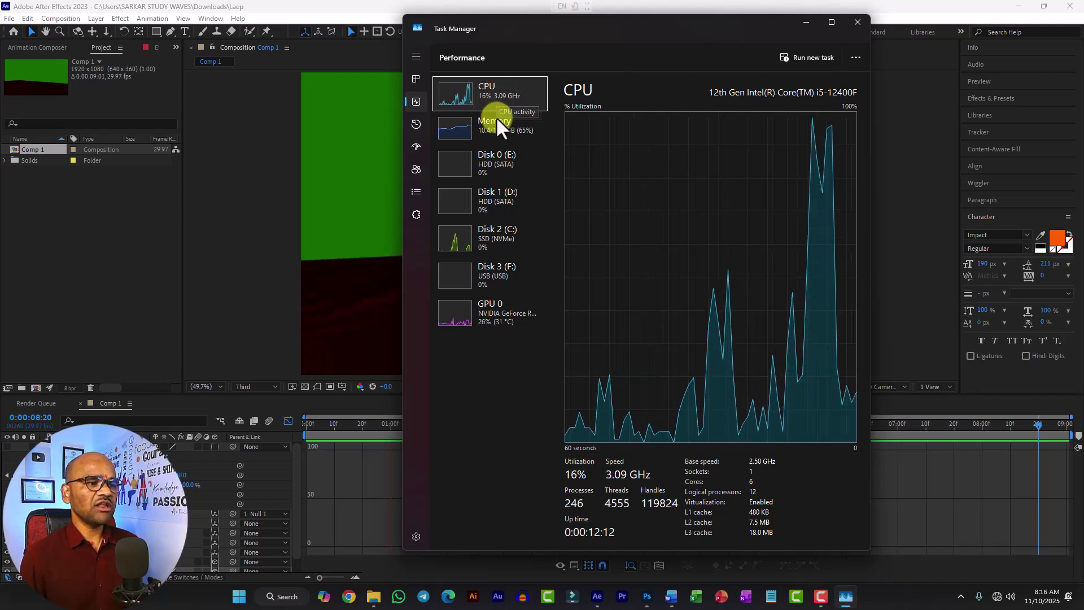
click(493, 135)
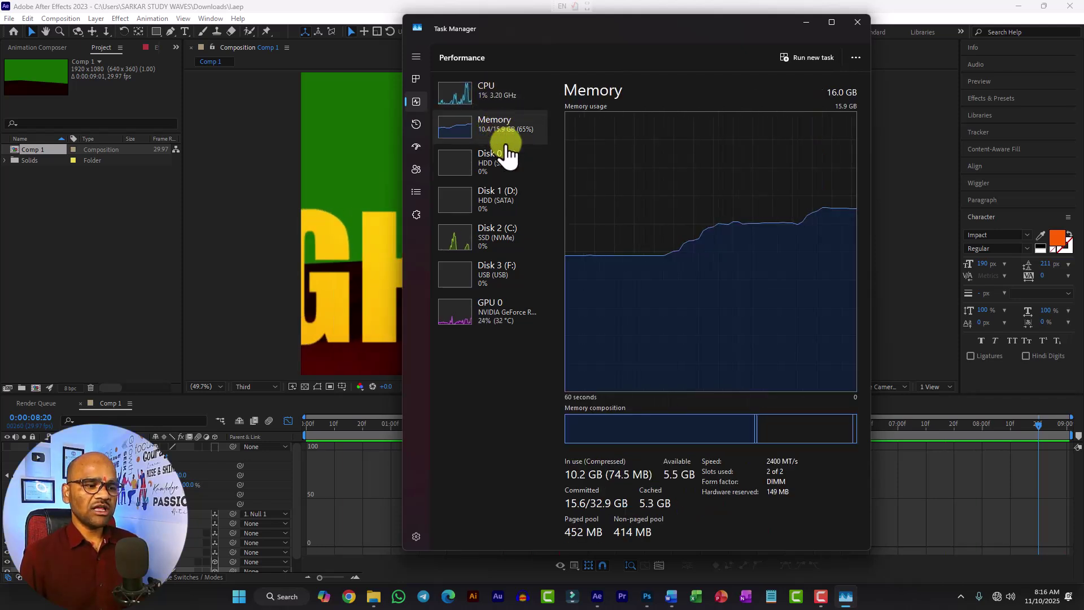
click(491, 338)
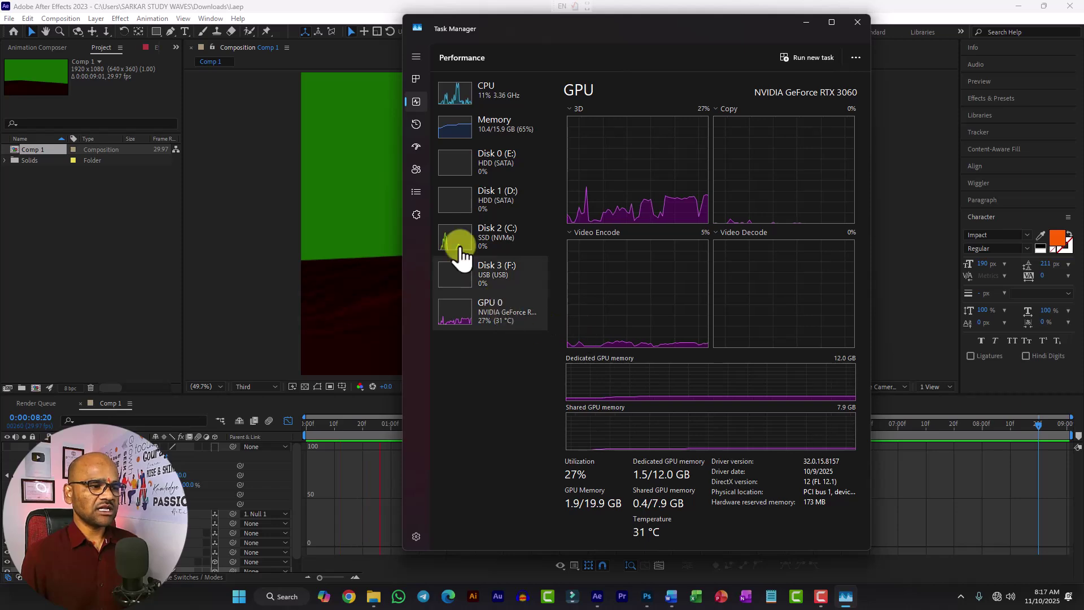
Open the App history page in Task Manager
click(416, 124)
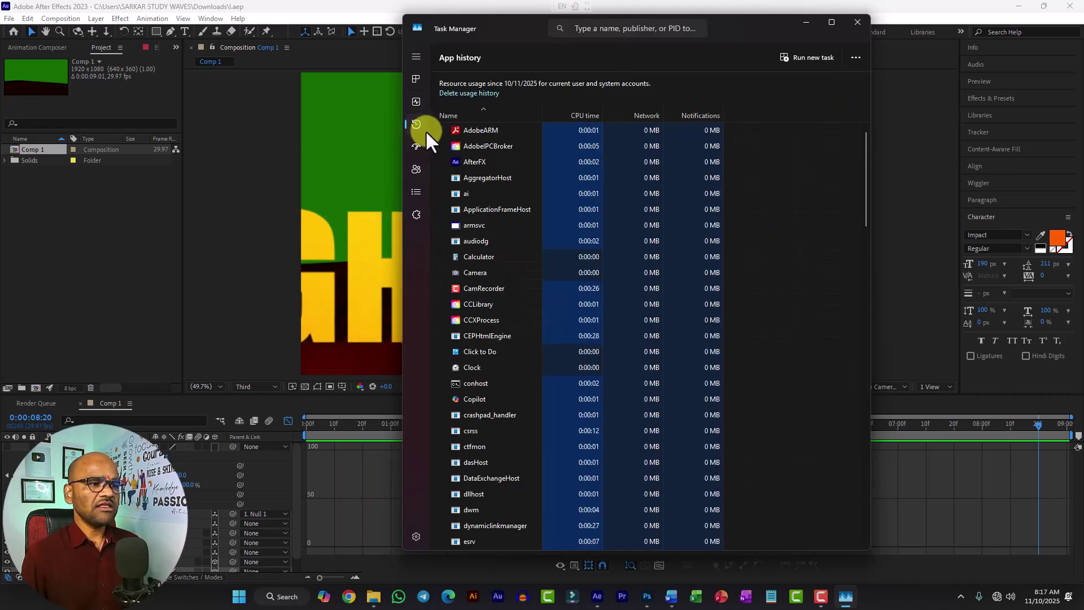
Look through the App history list from start to end and back, and select the CamRecorder entry
scroll(572, 310, down, 1)
scroll(573, 310, down, 12)
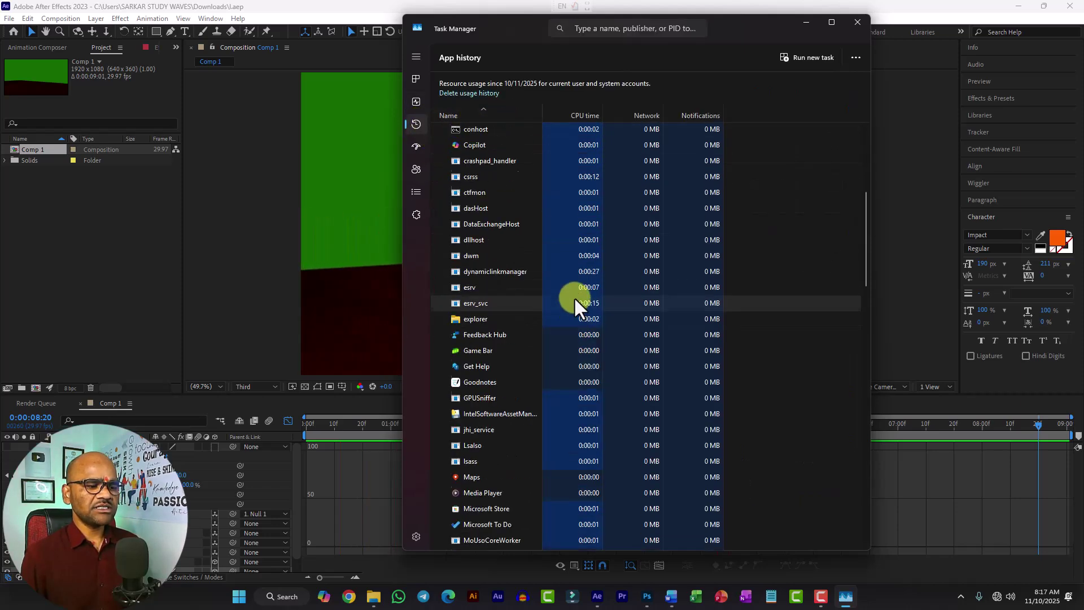
scroll(569, 311, down, 4)
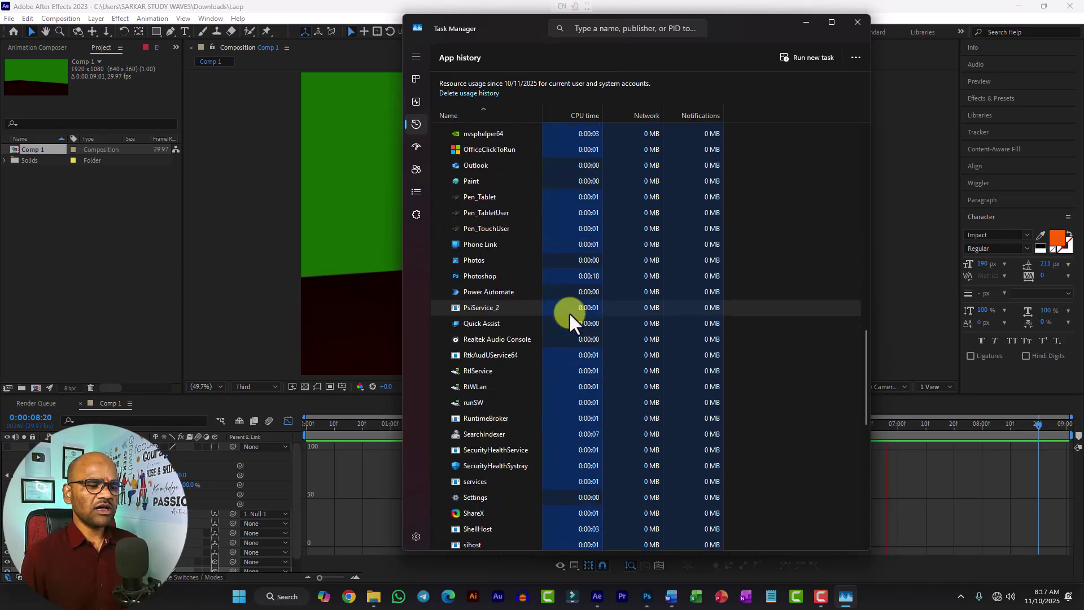
scroll(565, 310, up, 7)
scroll(548, 307, up, 8)
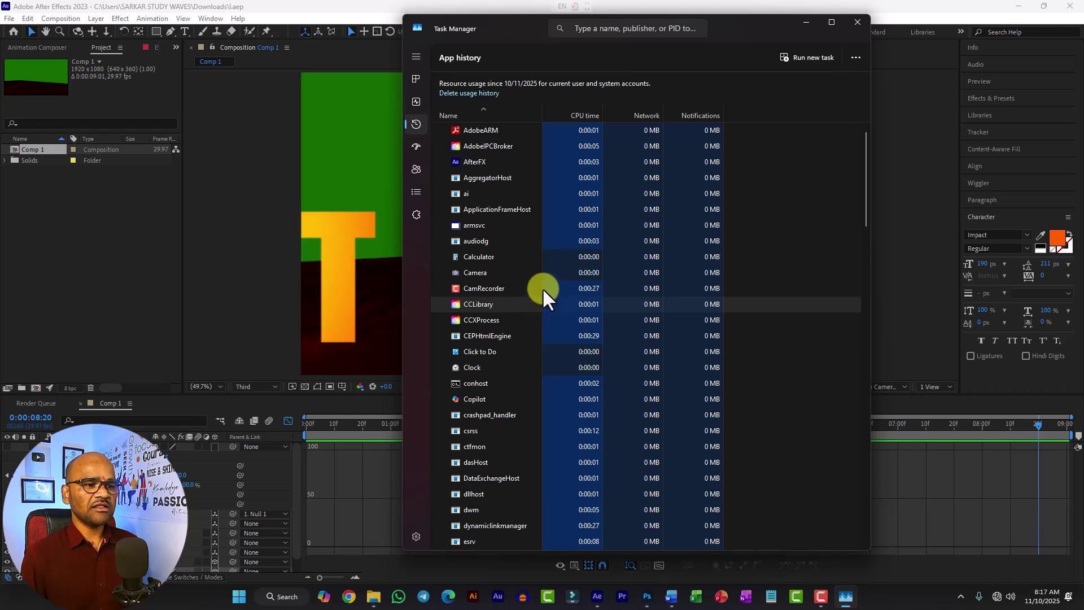
click(463, 289)
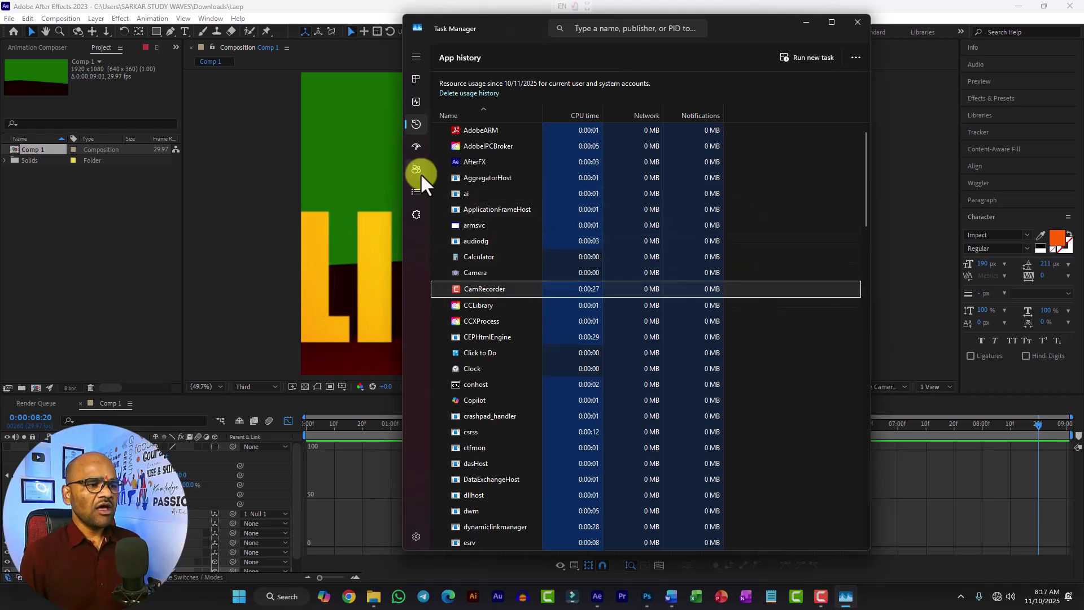
Open the Startup apps page and enable IDMan to run at startup
click(416, 142)
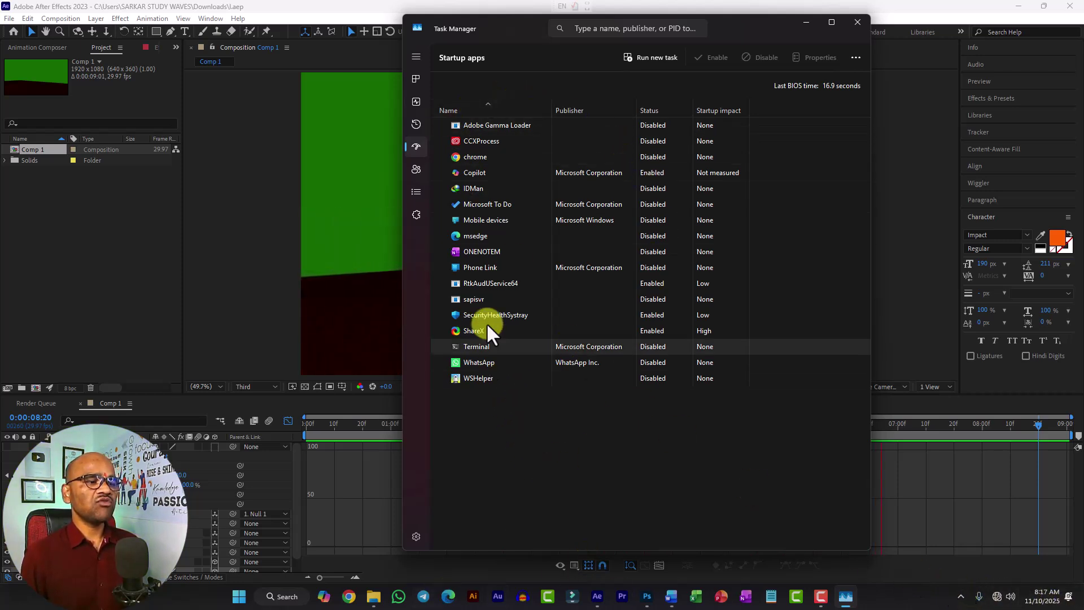
click(468, 190)
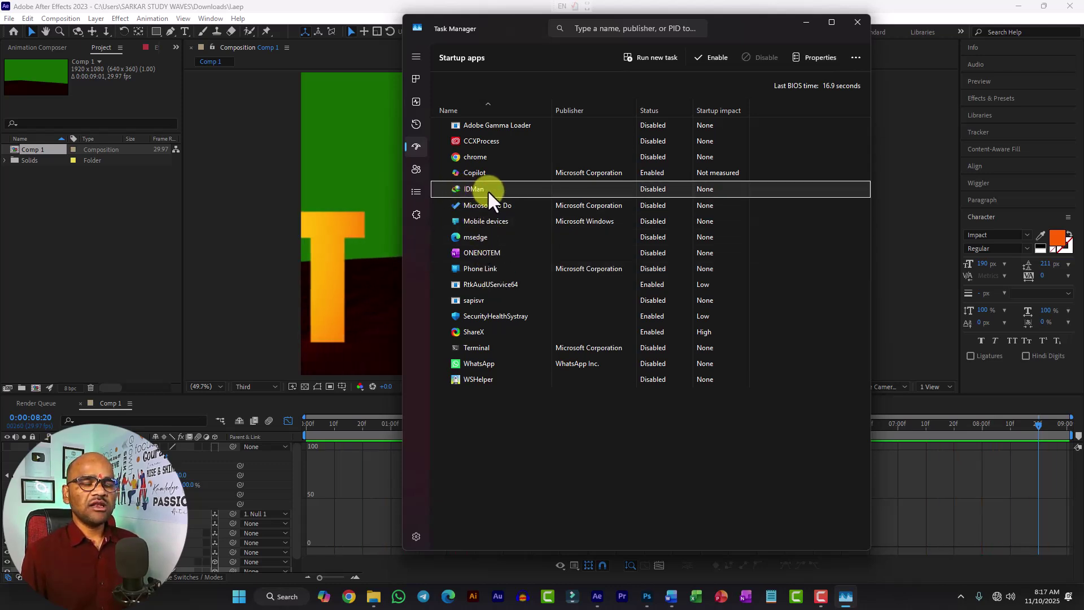
right_click(648, 190)
click(639, 187)
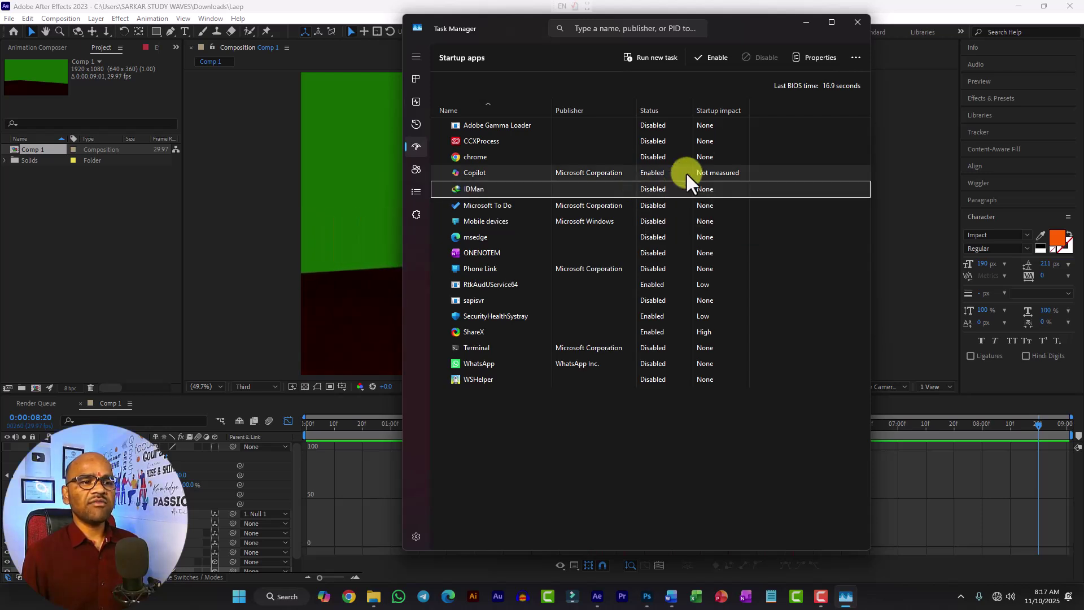
click(717, 57)
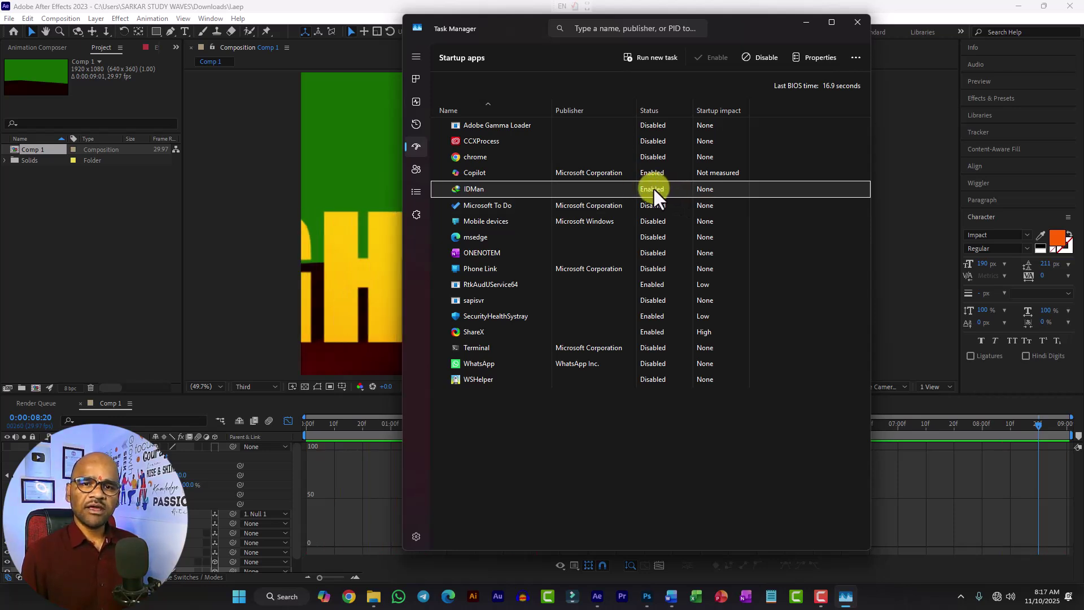
Check the hidden system tray icons, and inspect the status of the SecurityHealthSystray and ShareX startup entries
click(960, 596)
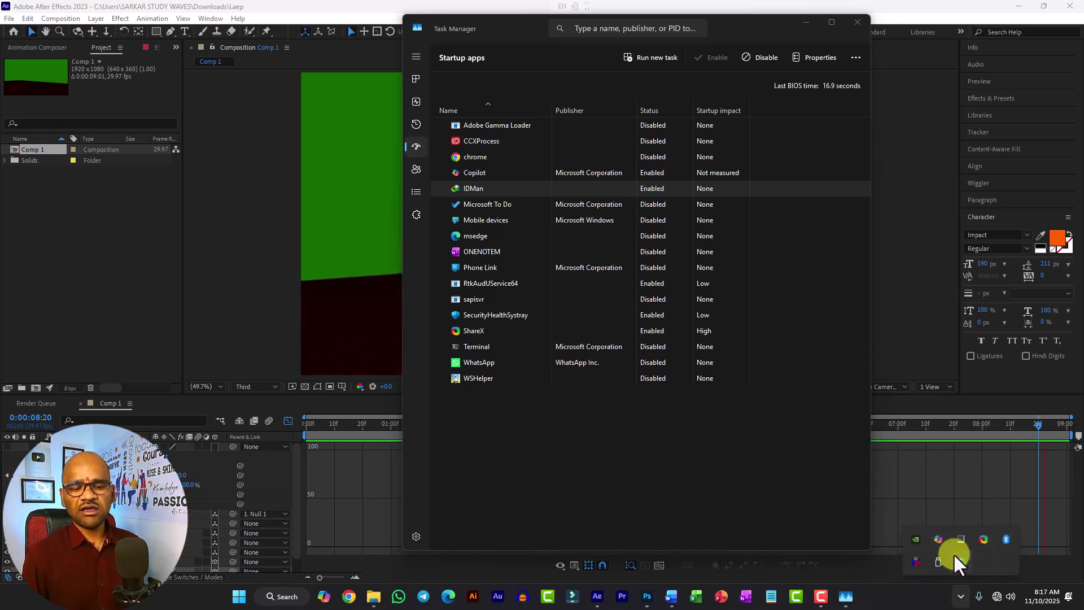
click(530, 432)
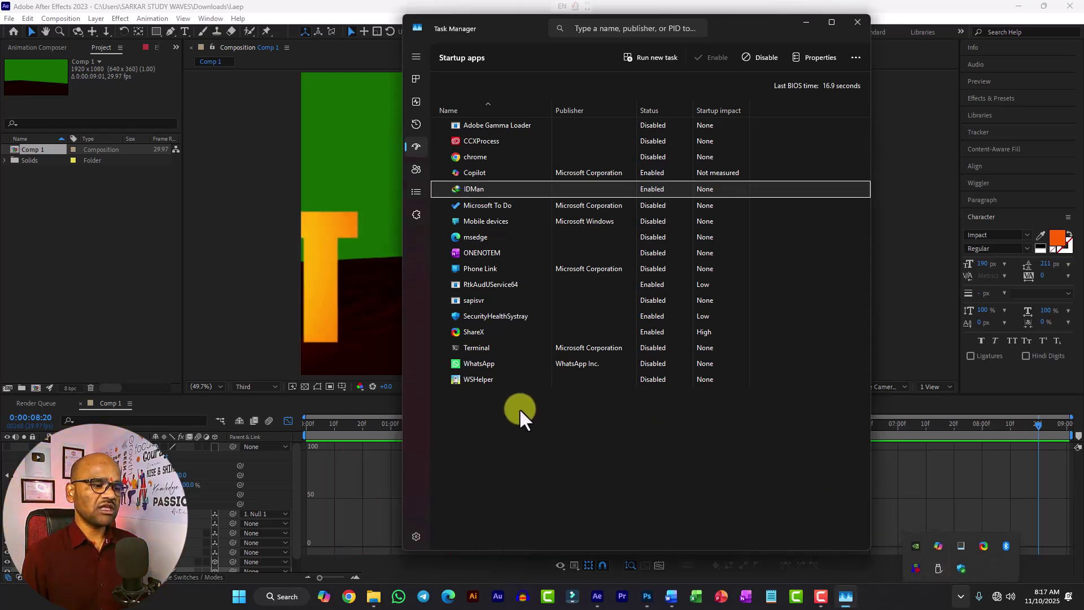
click(490, 318)
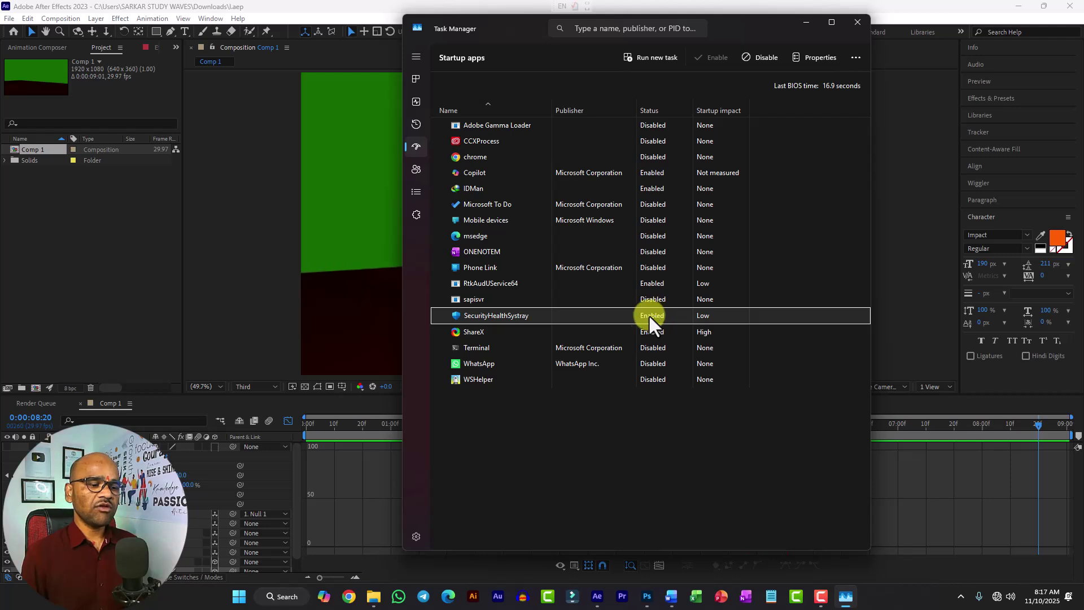
click(479, 329)
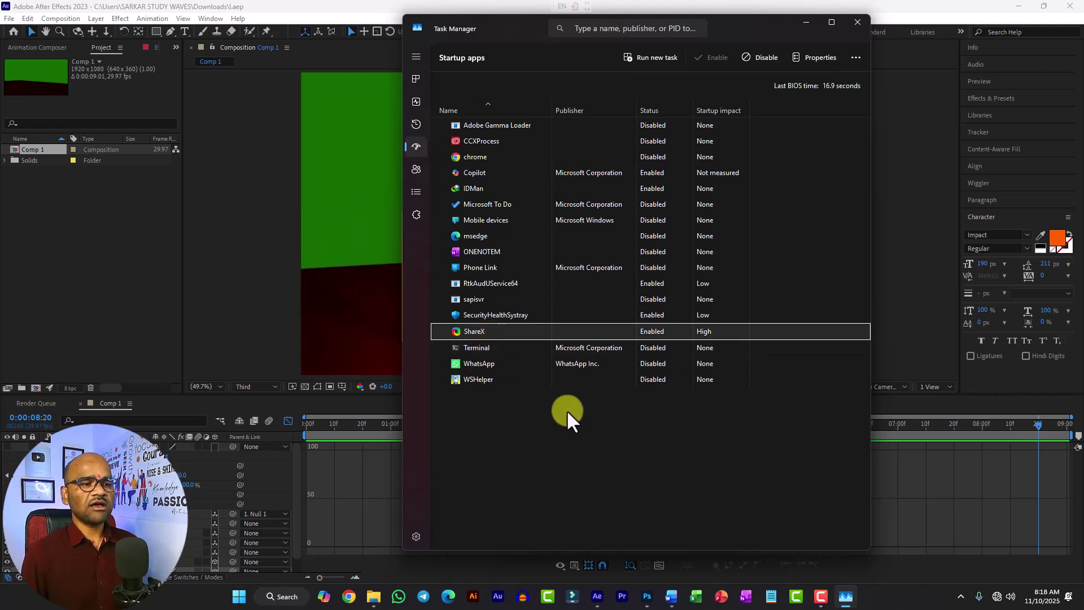
Enable chrome as a startup app and disable it again
click(485, 156)
click(710, 58)
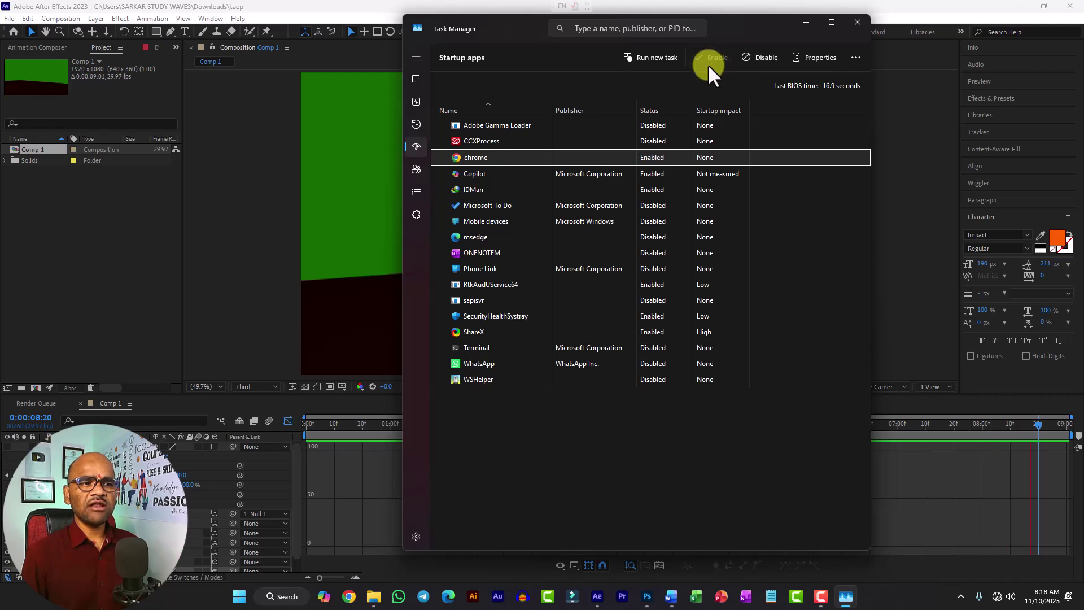
click(751, 59)
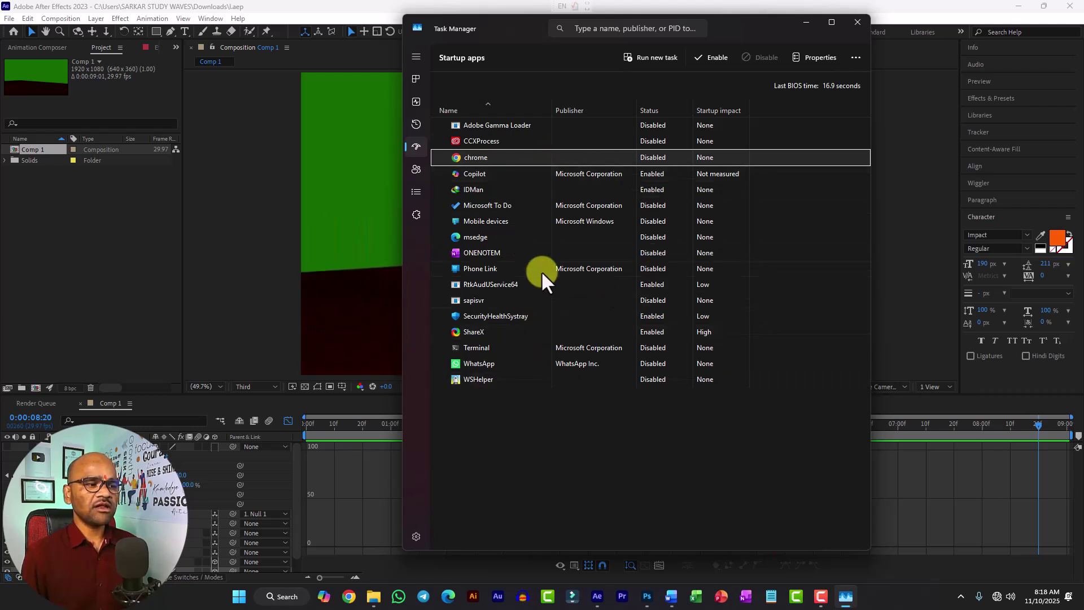
Open the Users page, select the signed-in user, and view the user account management window before closing it
click(417, 167)
click(506, 111)
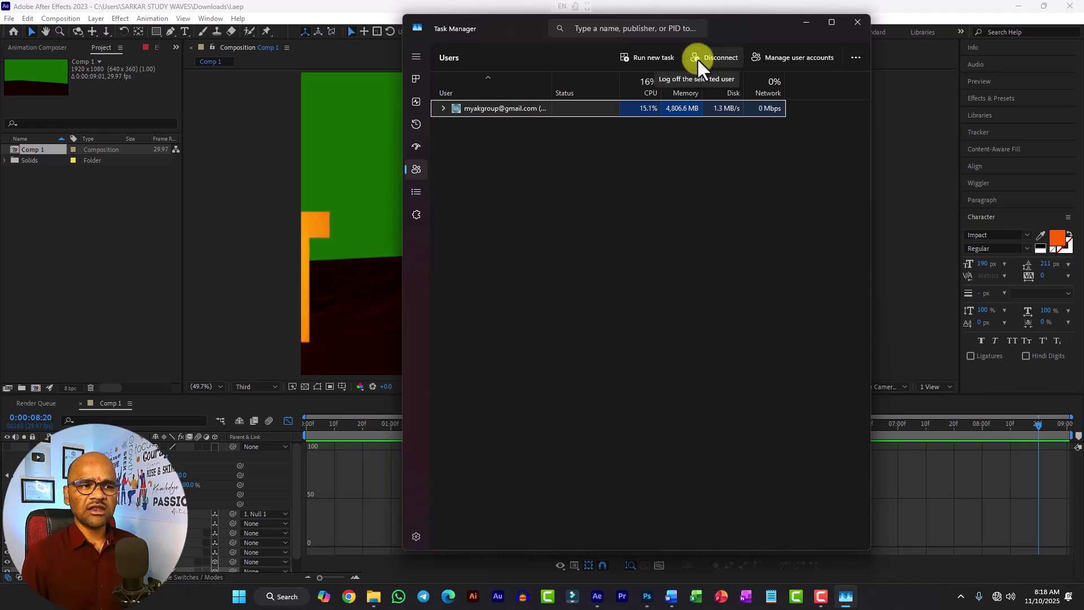
click(788, 58)
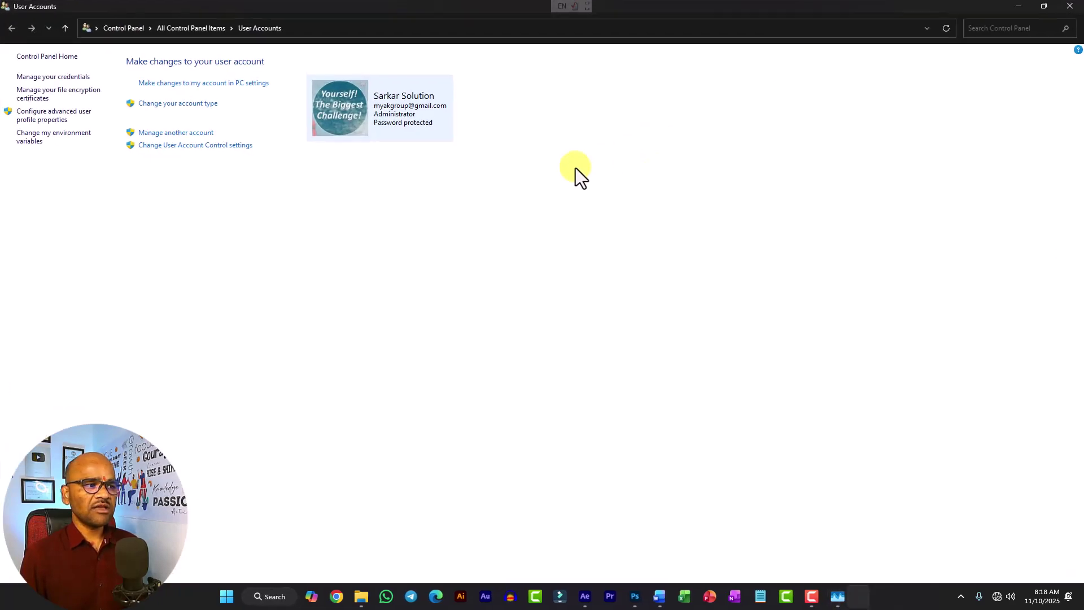
click(1069, 7)
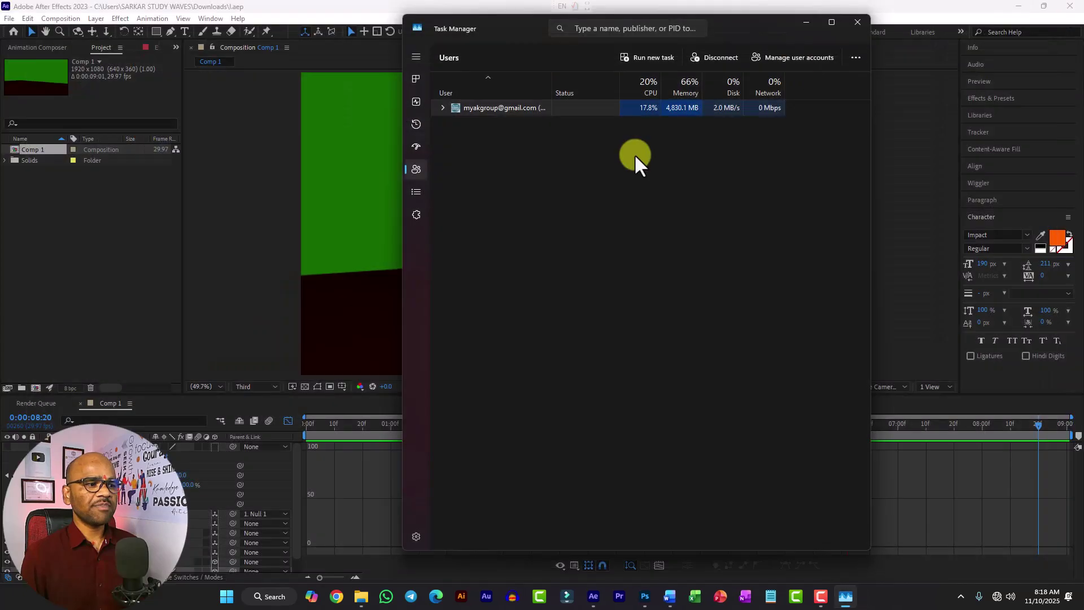
Open the Details page and look through the list of running processes
click(414, 190)
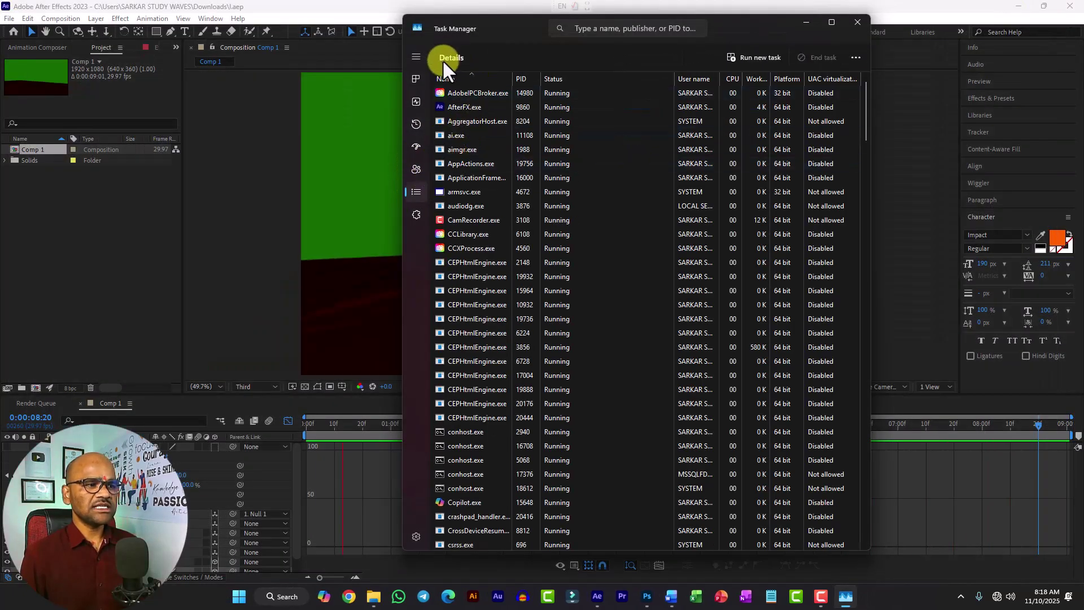
scroll(538, 221, down, 4)
scroll(538, 221, down, 20)
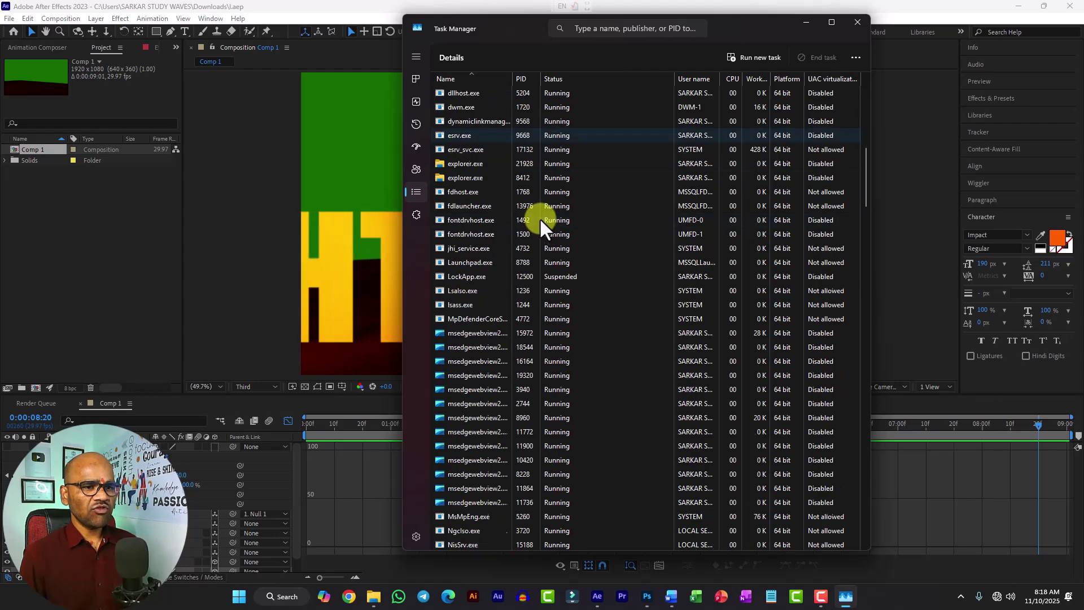
scroll(550, 215, down, 3)
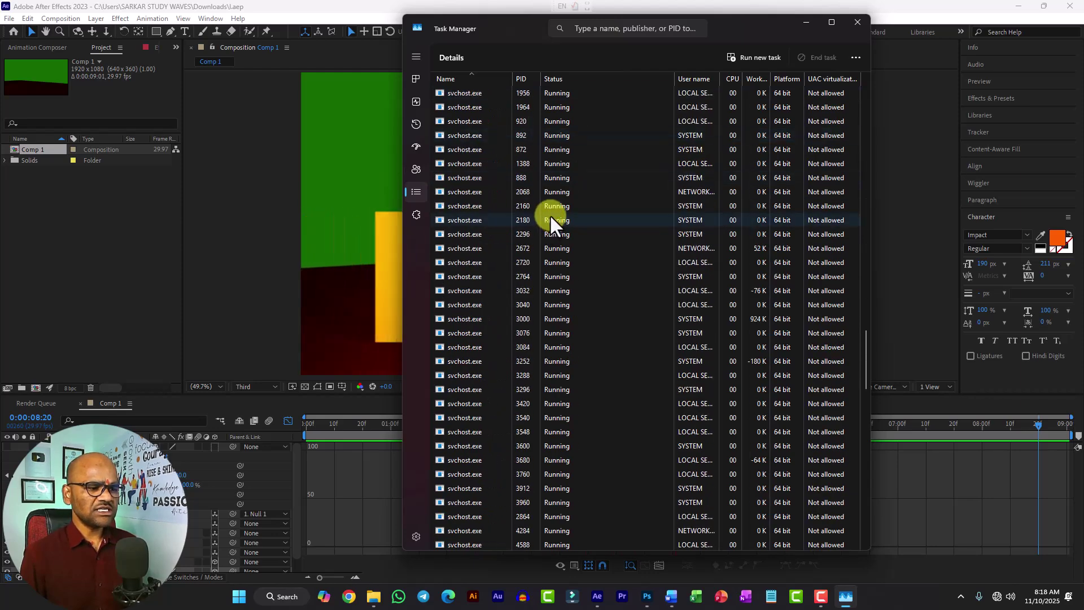
scroll(549, 216, up, 8)
scroll(547, 215, up, 8)
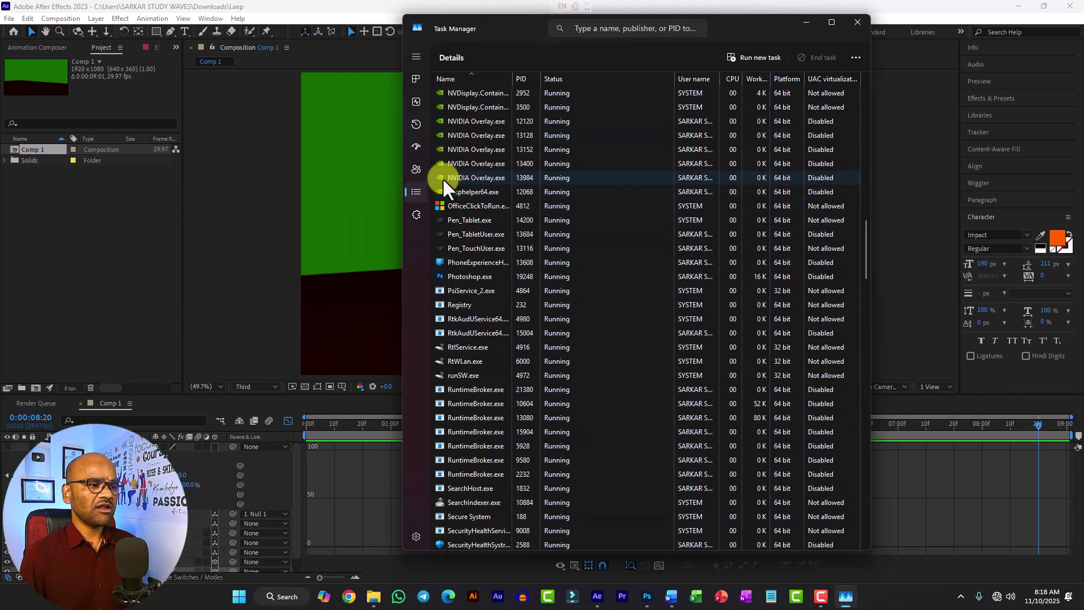
Open the Services page and look through the list as far as the SQL Server services
click(417, 216)
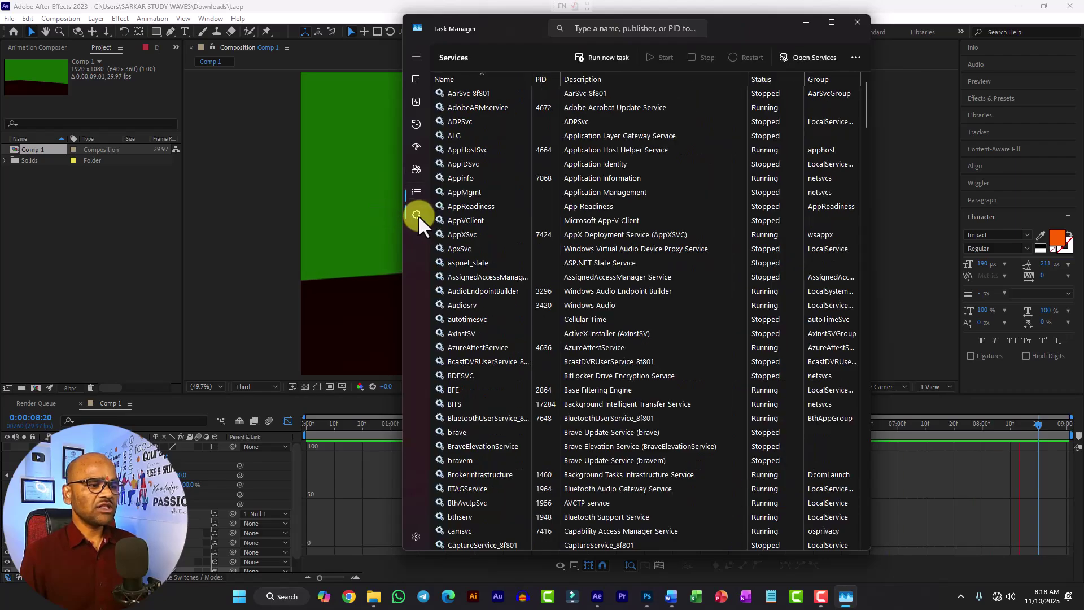
scroll(509, 208, down, 20)
scroll(517, 208, down, 20)
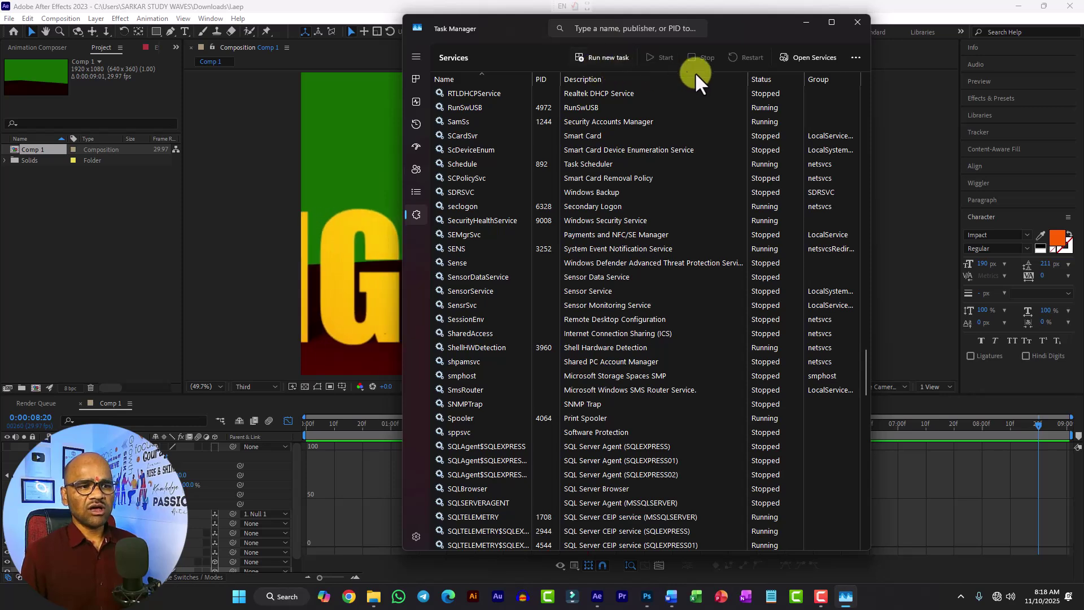
Compare which service controls are available for the stopped SCPolicySvc and the running Schedule service, ending with Schedule selected
click(462, 164)
click(461, 178)
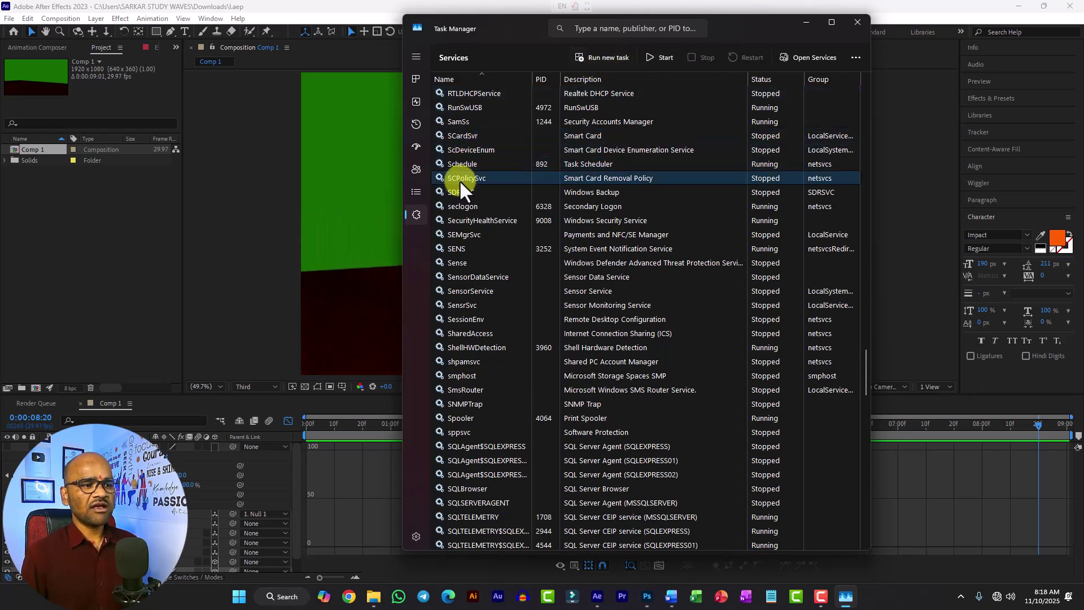
click(473, 149)
click(456, 164)
click(454, 178)
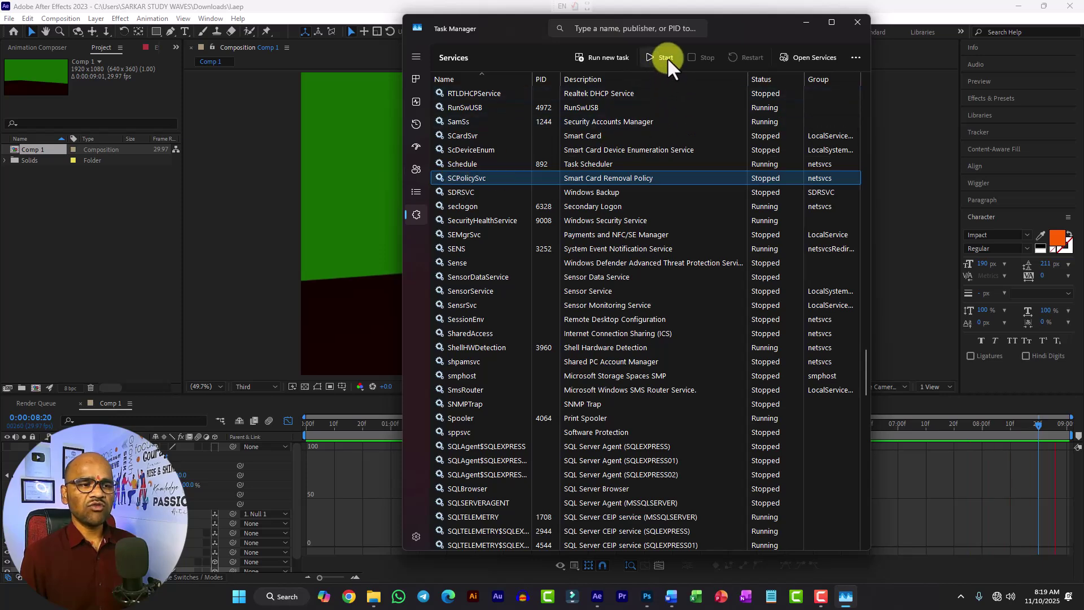
click(473, 162)
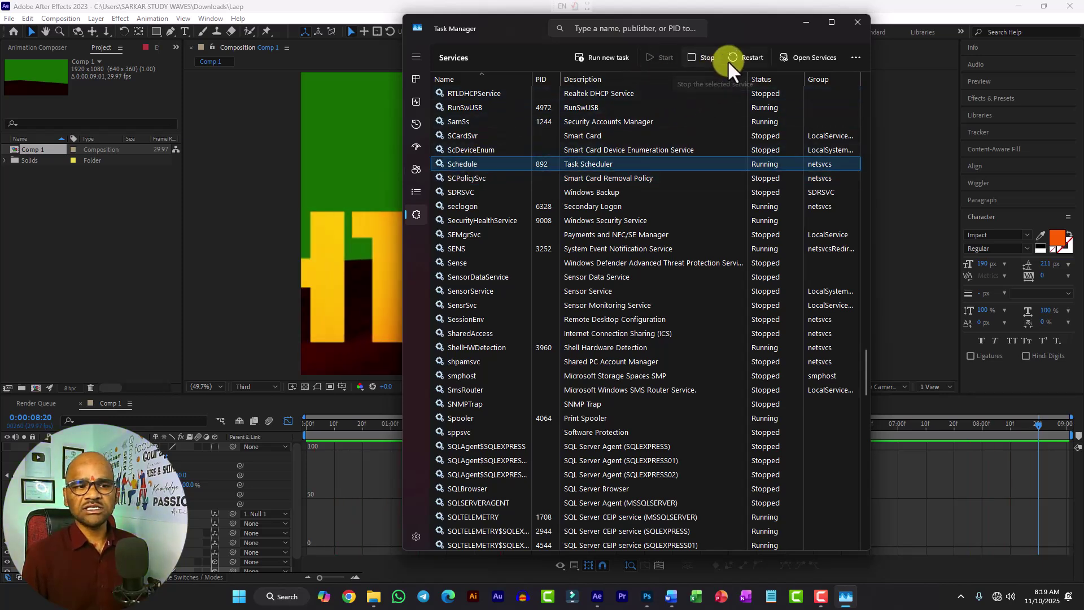